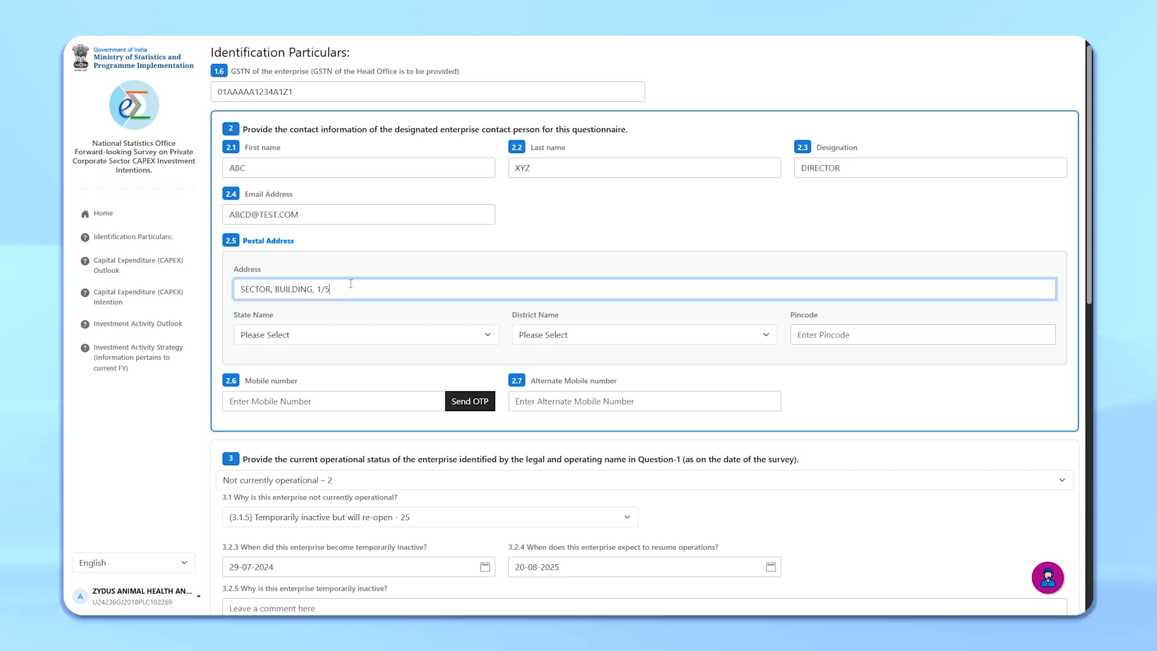
Step: Complete the postal address with state Delhi - DL, district Shahdara - 10 and pincode 110032
left_click(551, 478)
left_click(861, 335)
type("110032")
Step: Enter the contact person's mobile number and alternate mobile number
left_click(334, 401)
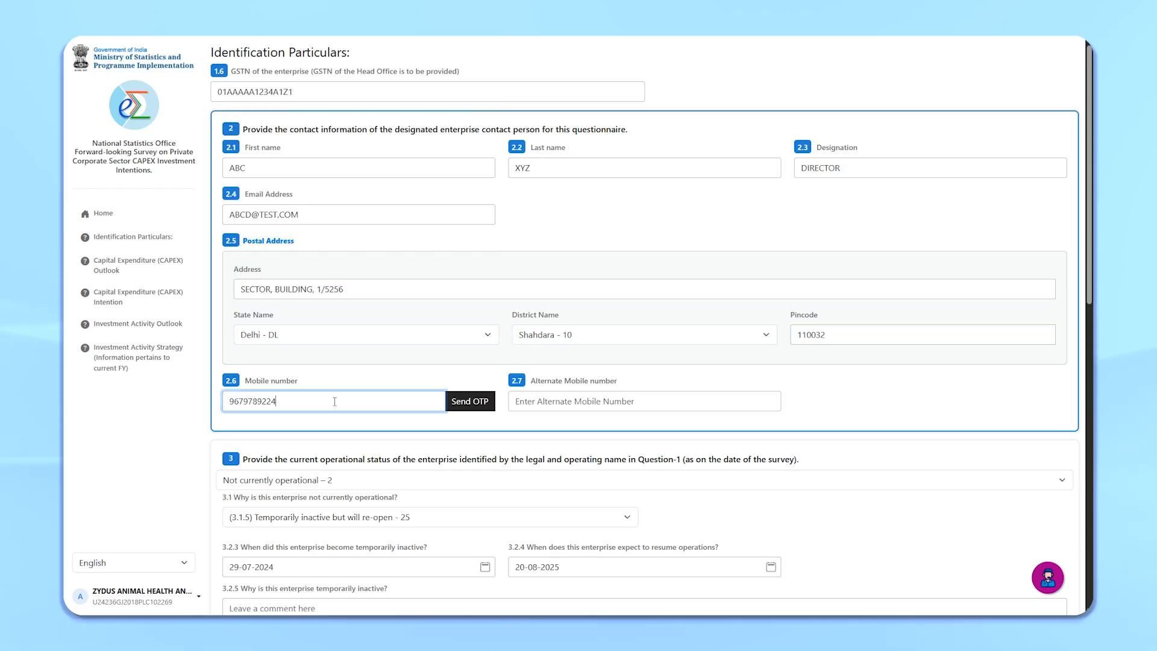
left_click(540, 401)
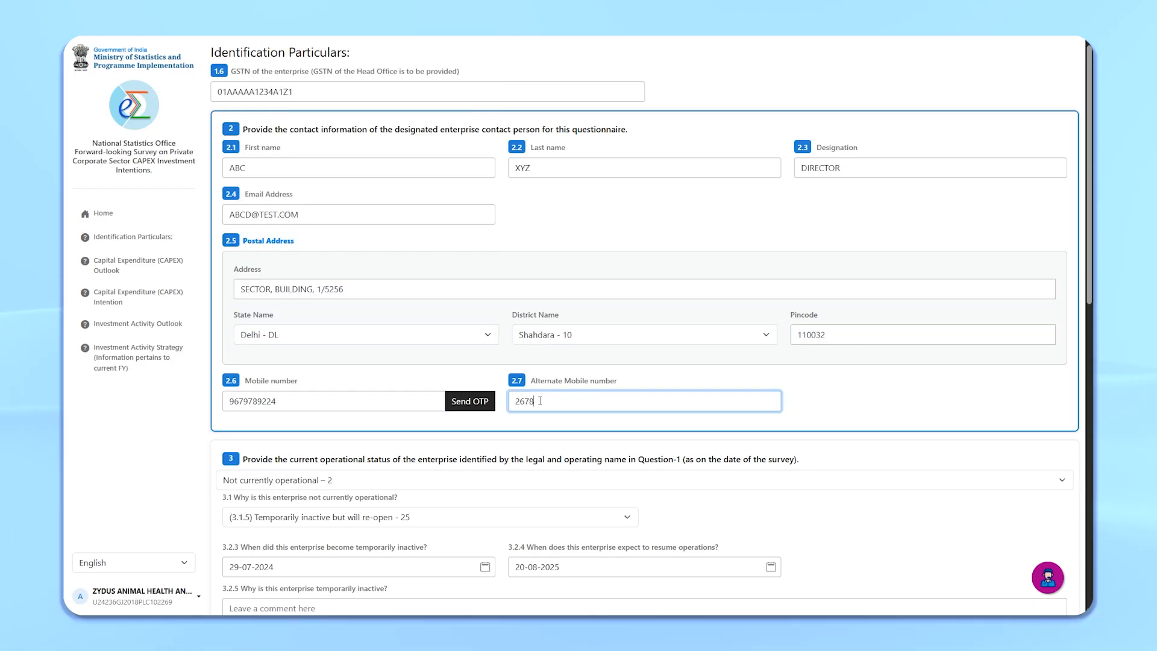
Step: Set the enterprise's current operational status to Operational – 1
scroll(540, 402, "down", 4)
left_click(352, 265)
left_click(352, 301)
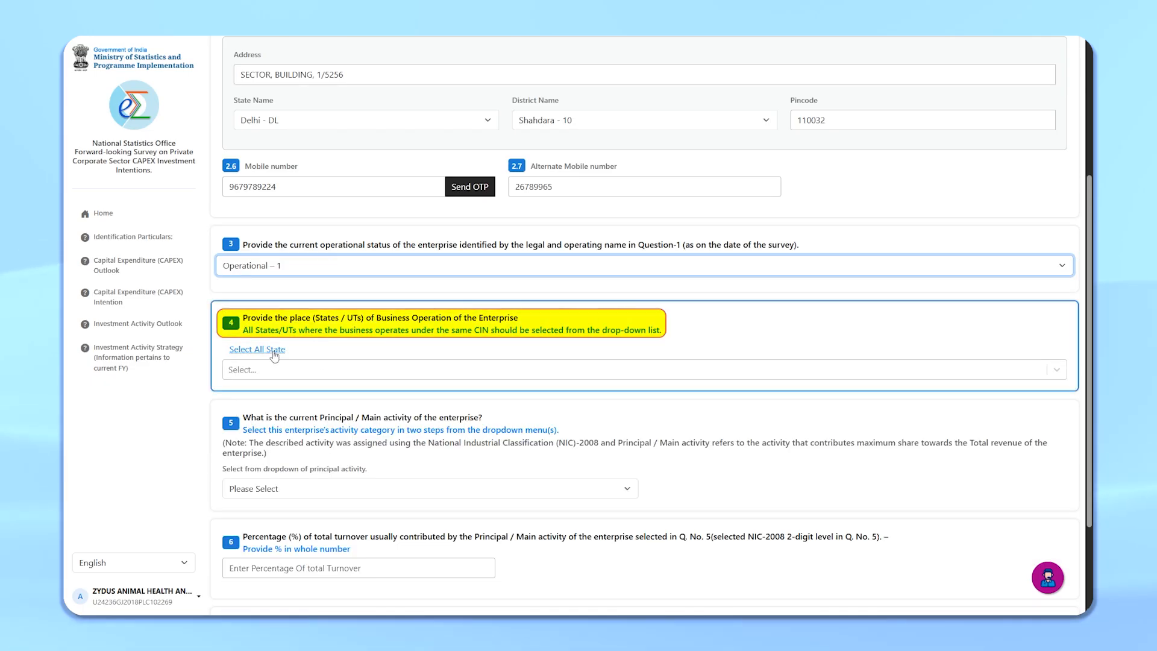
Step: Select all states/UTs of business operation and remove several of them from the list
left_click(275, 356)
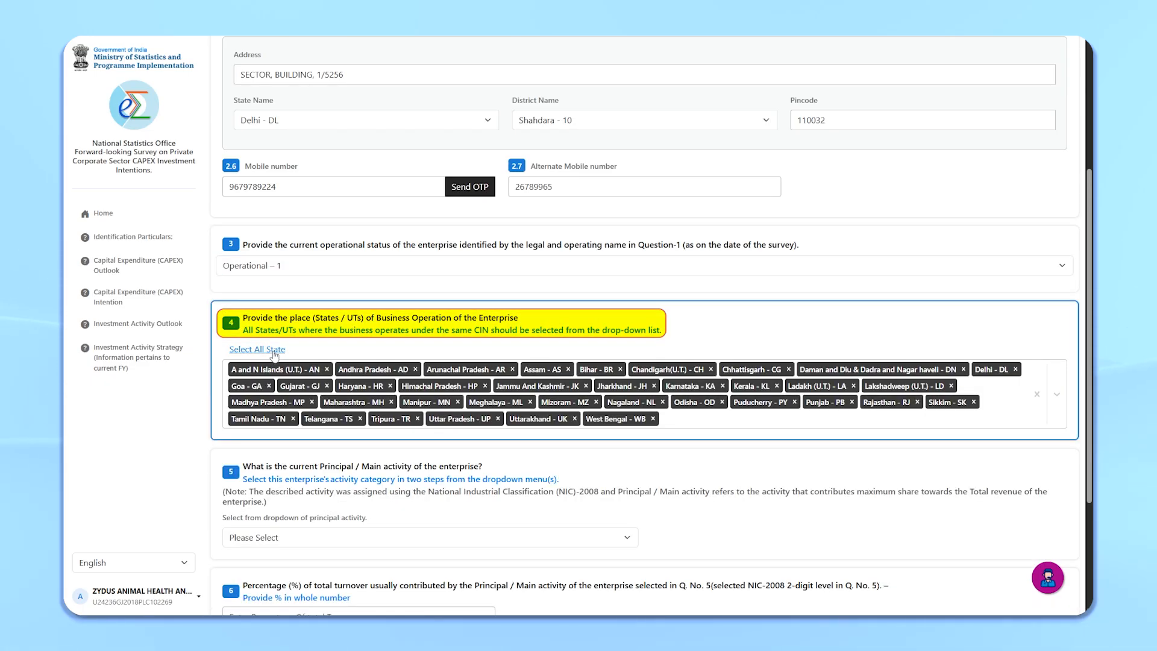
left_click(327, 370)
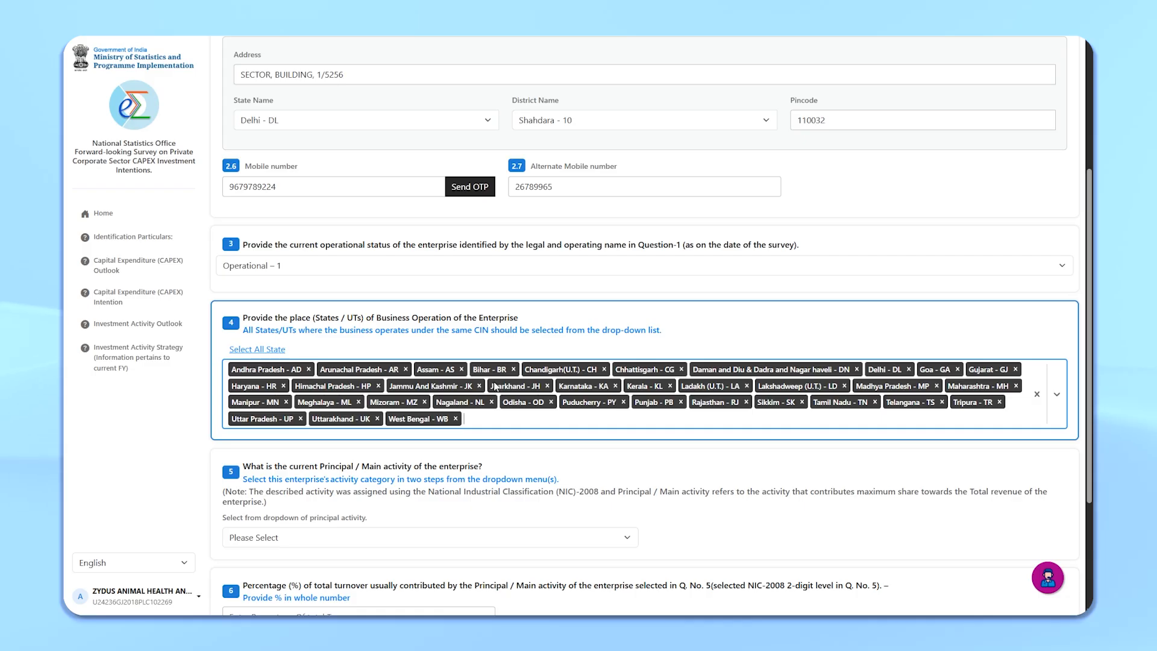
left_click(514, 370)
left_click(746, 386)
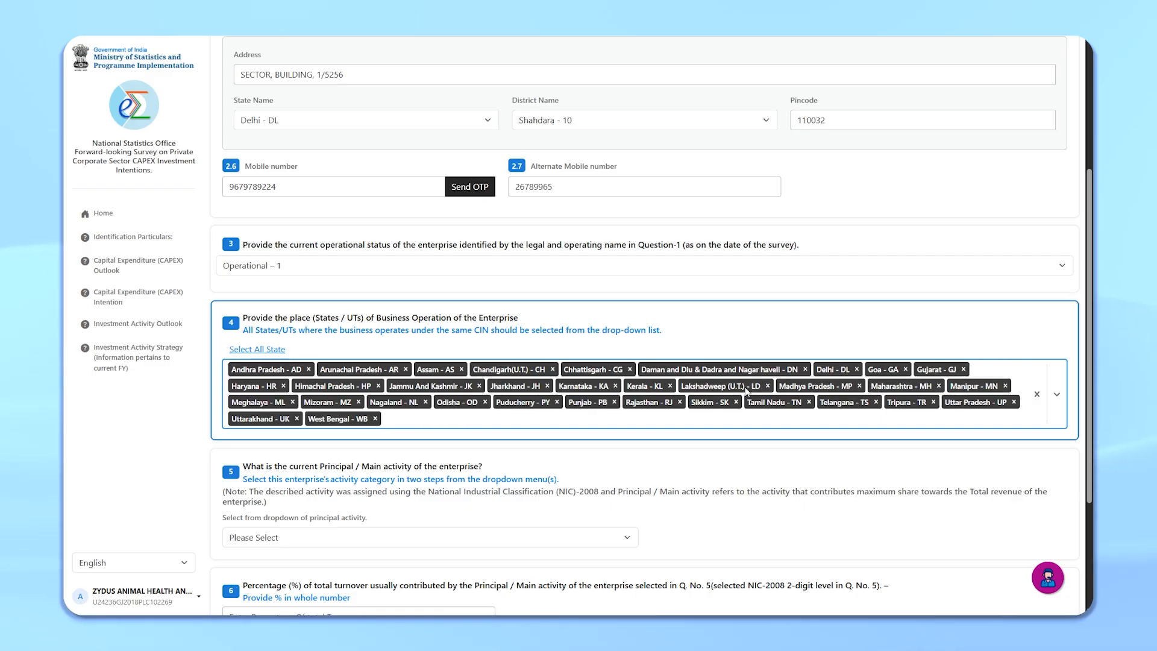
left_click(614, 402)
left_click(557, 402)
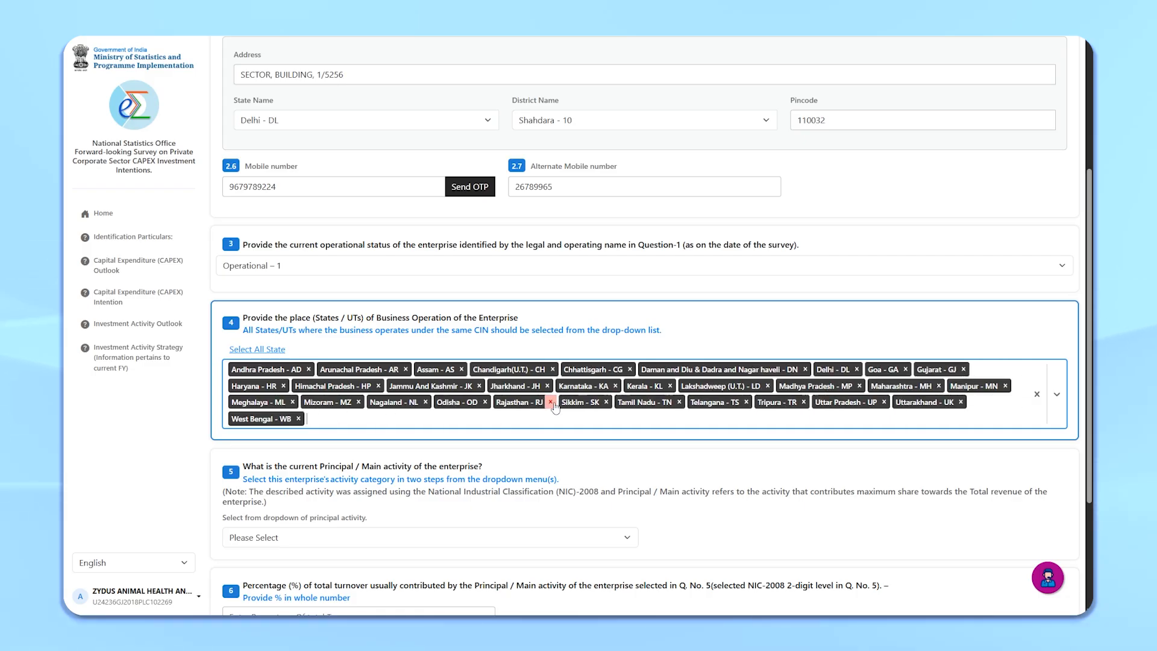
left_click(484, 402)
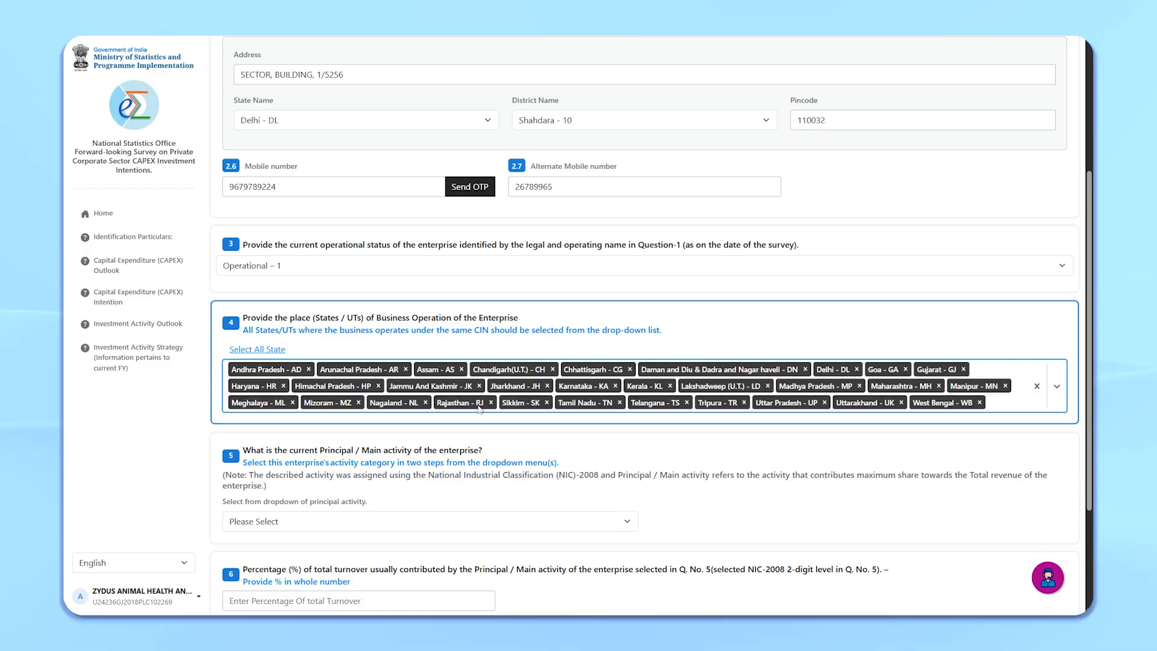
Step: Reselect all states/UTs, then remove A and N Islands, Jharkhand, Bihar and Puducherry from the business operation list
left_click(284, 351)
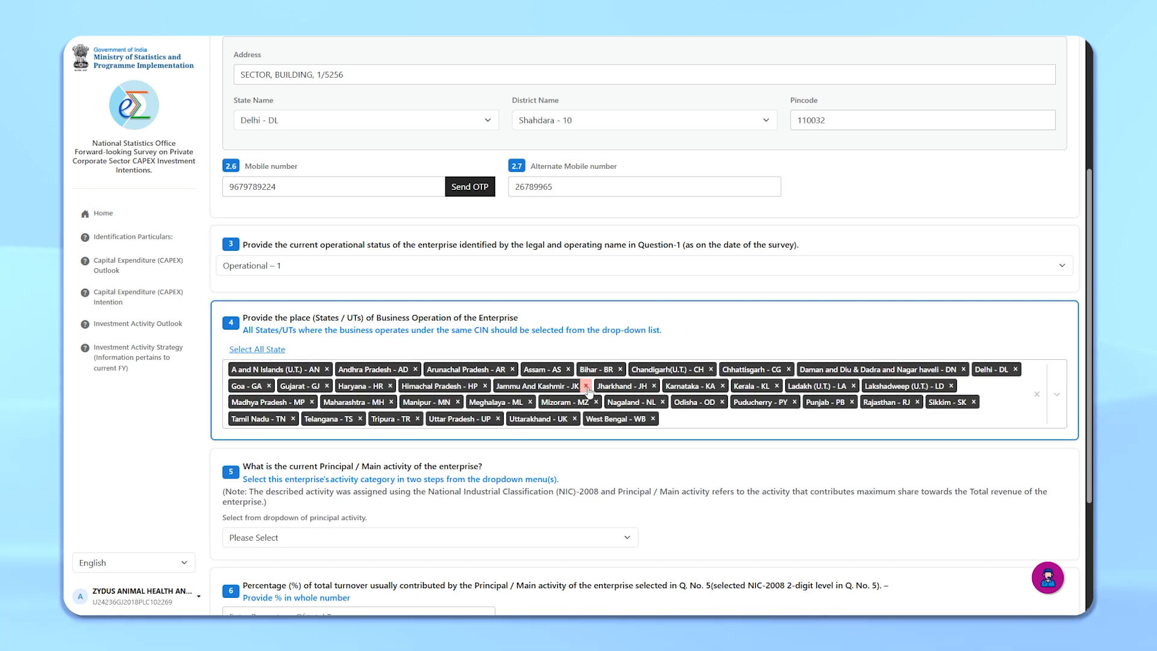
left_click(654, 387)
left_click(621, 369)
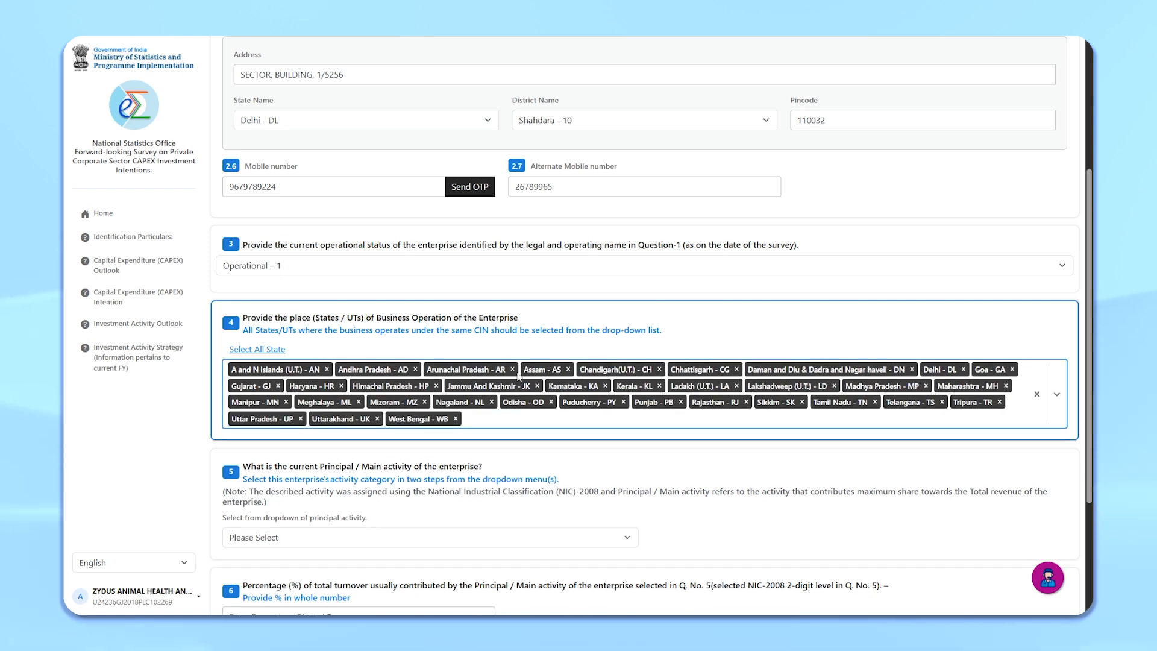
left_click(327, 369)
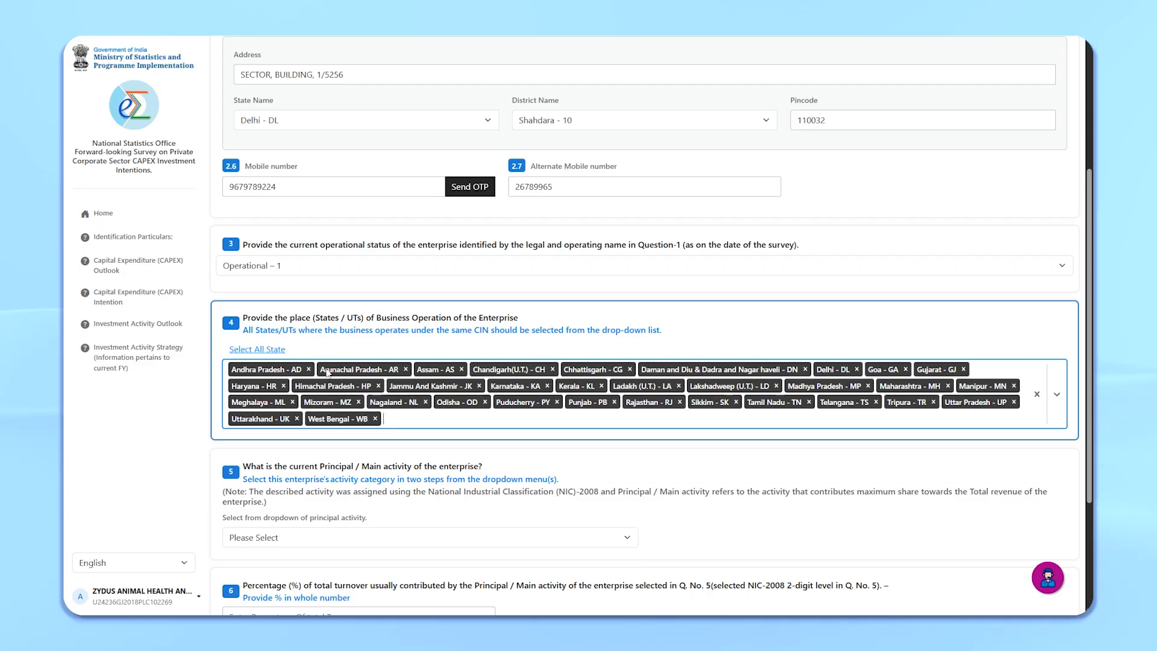
left_click(557, 402)
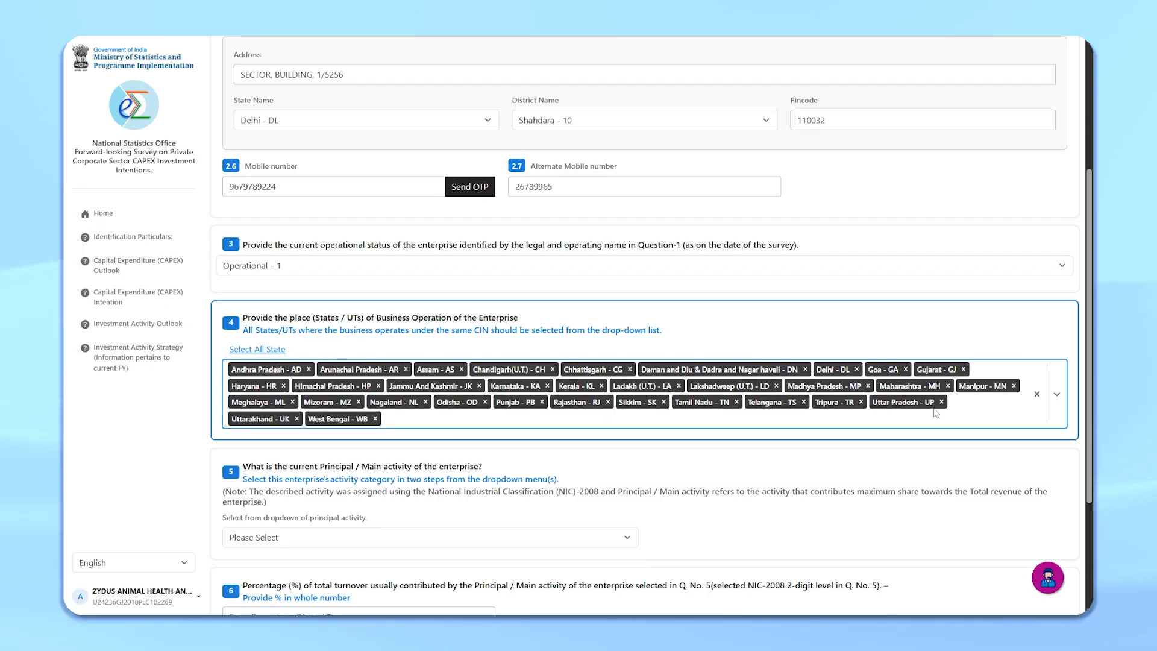
Step: Set the principal activity to Information and communication - I10 with details Telecommunications (61) - J04
scroll(494, 392, "down", 3)
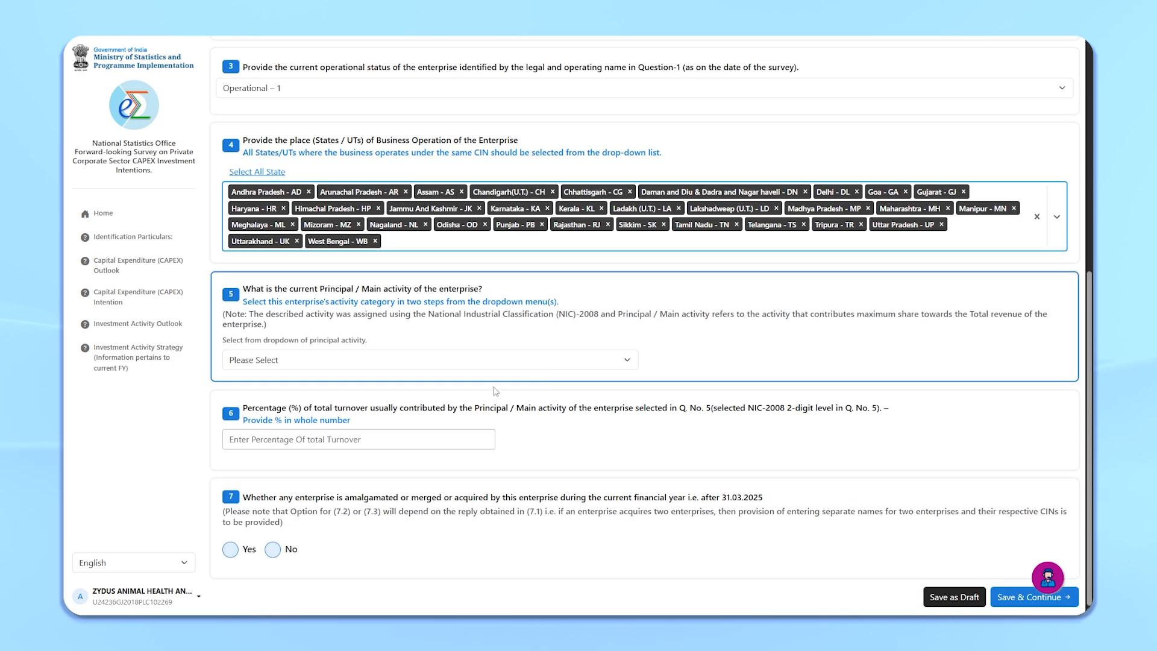
left_click(452, 364)
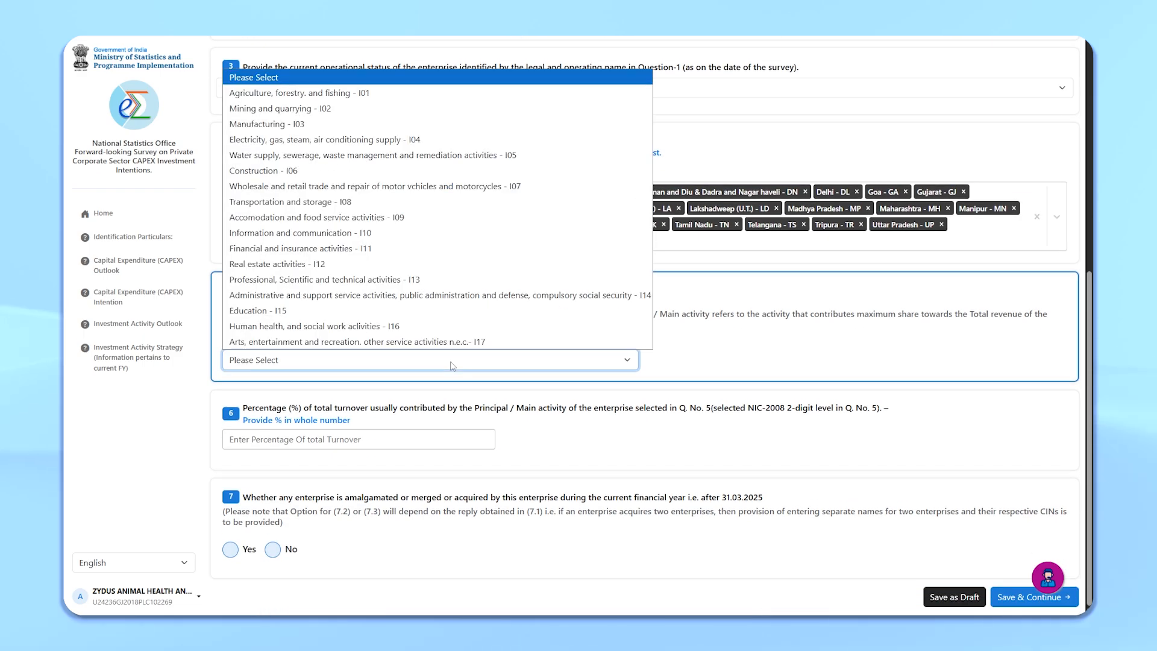
left_click(422, 233)
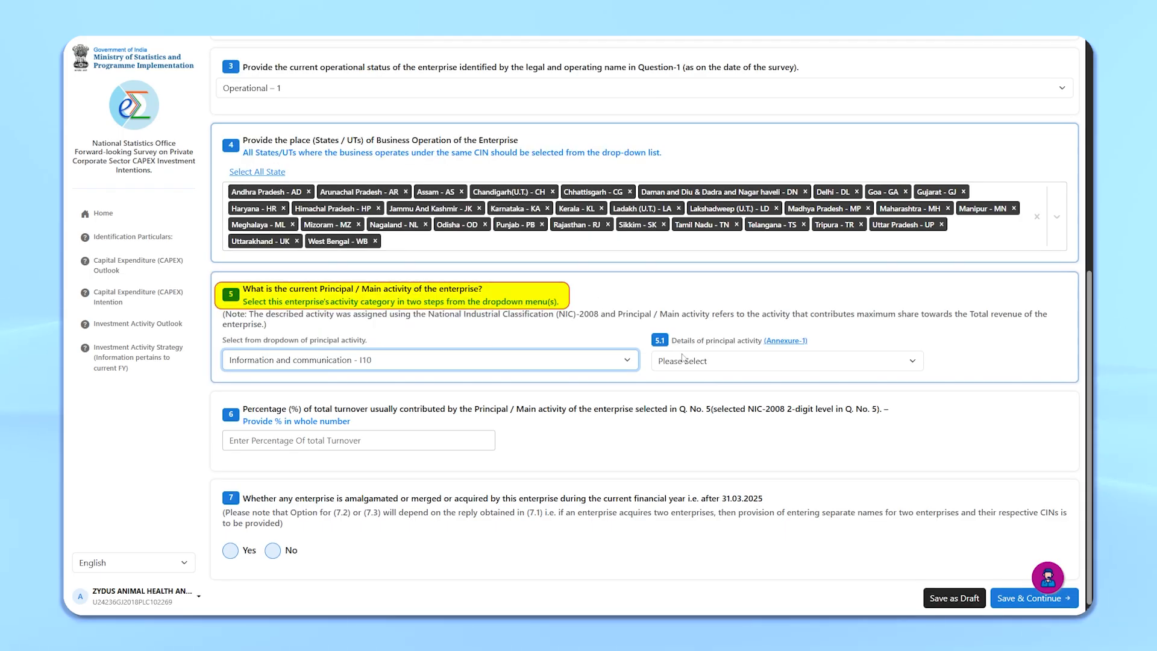
left_click(727, 368)
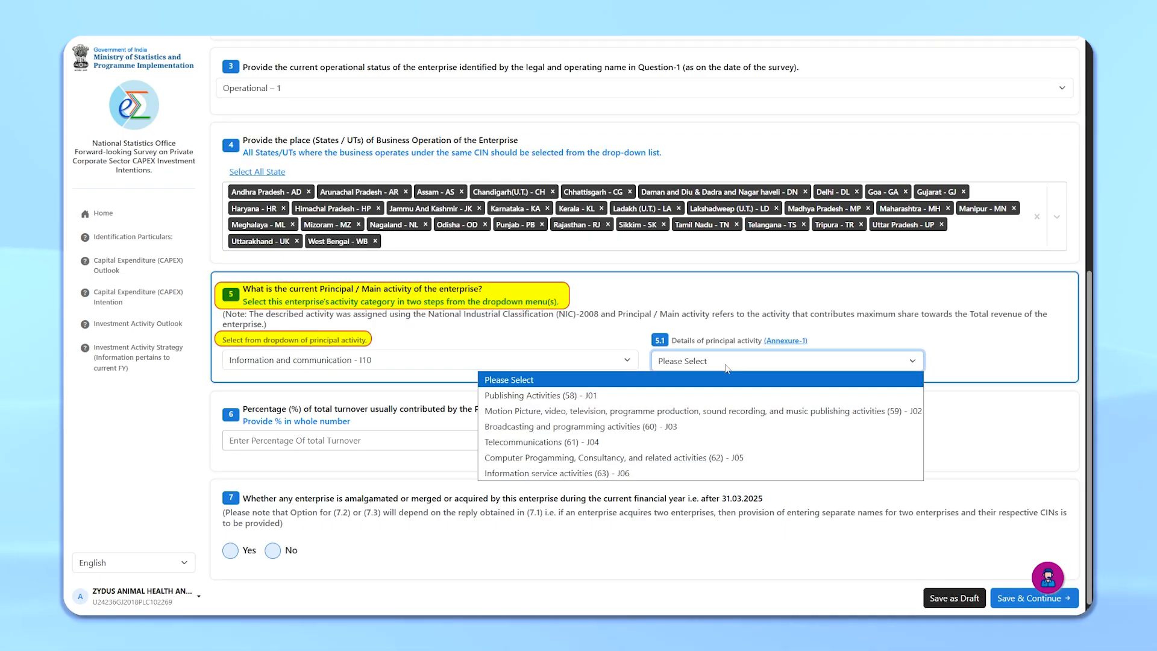
left_click(683, 444)
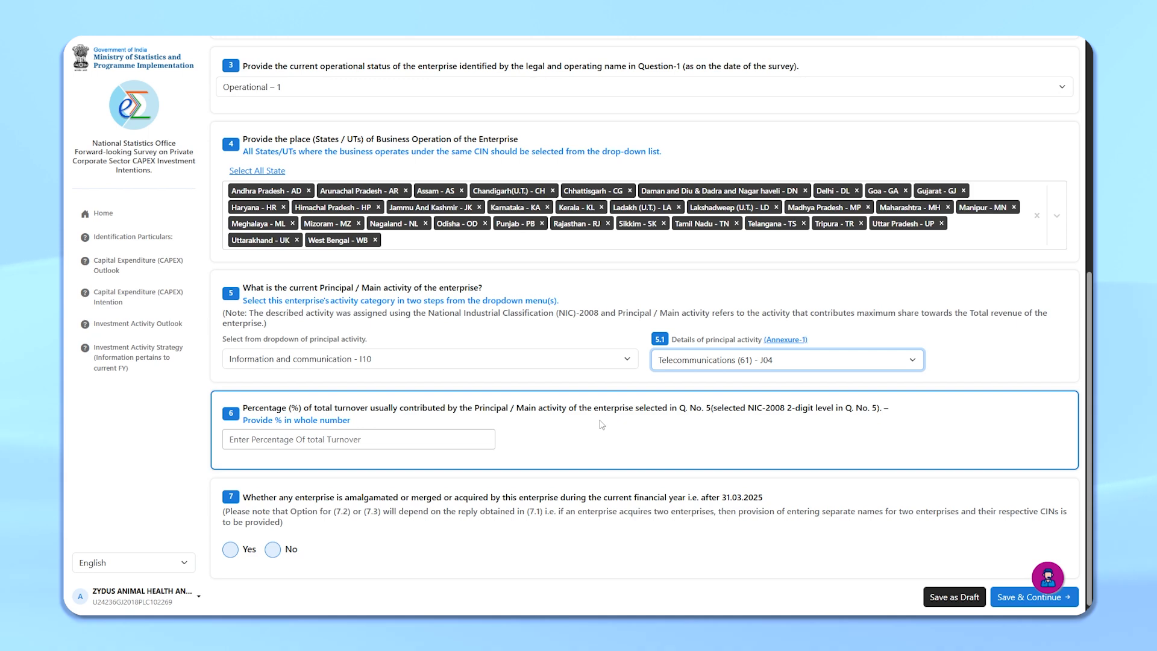
Step: Enter 100 as the percentage of total turnover from the principal activity
left_click(430, 441)
type("100")
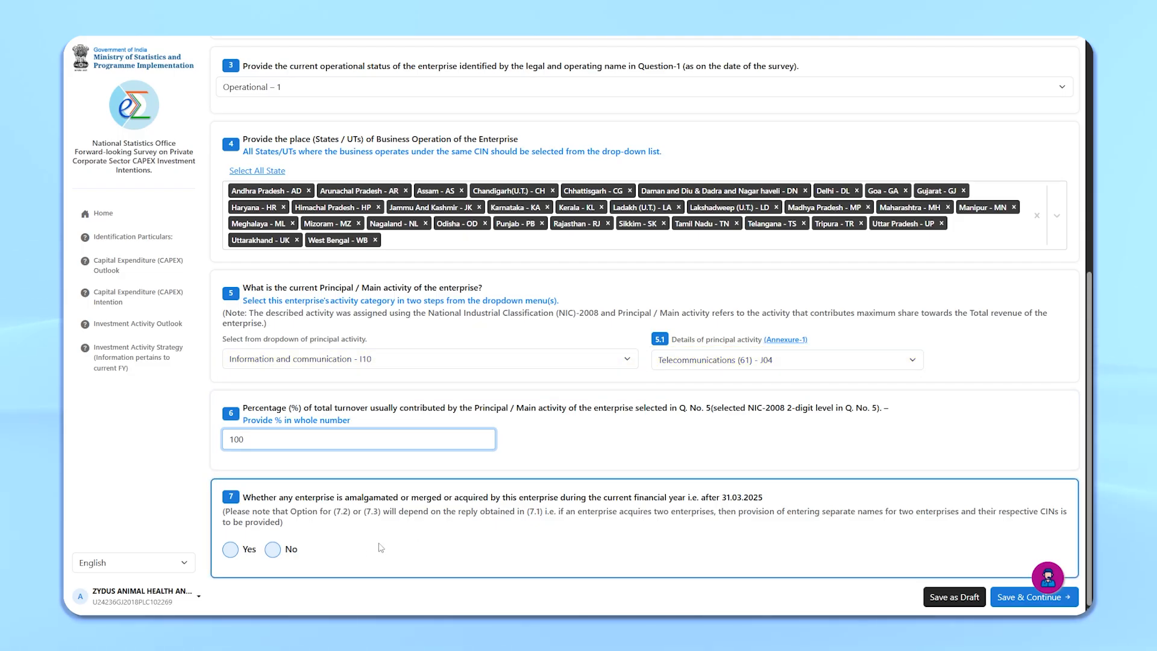
Step: Answer Yes to amalgamation, merger or acquisition and set the number of such enterprises to 1
left_click(242, 552)
left_click(367, 447)
type("1")
Step: Add the amalgamated enterprise ZYDUS LIMITED together with its CIN to the enterprises list
left_click(387, 511)
type("ZYDUS LIMITED")
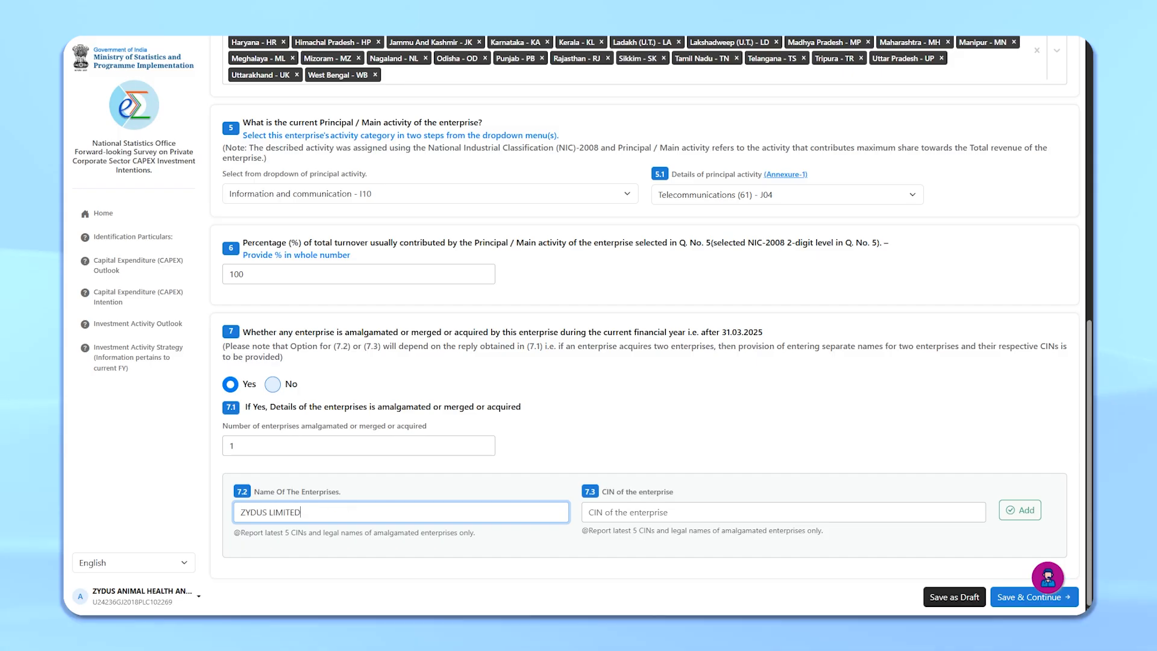
left_click(687, 511)
left_click_drag(688, 535, 680, 537)
type("70")
left_click(1018, 531)
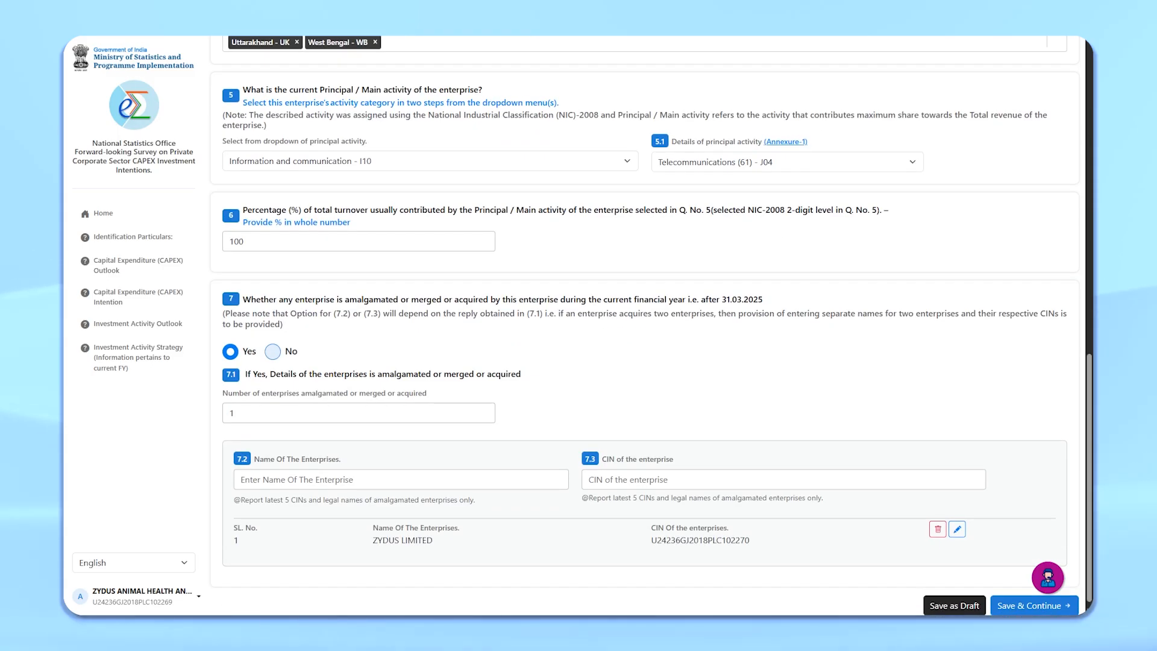
Step: Save the identification section and continue, acknowledging the information note
left_click(1035, 596)
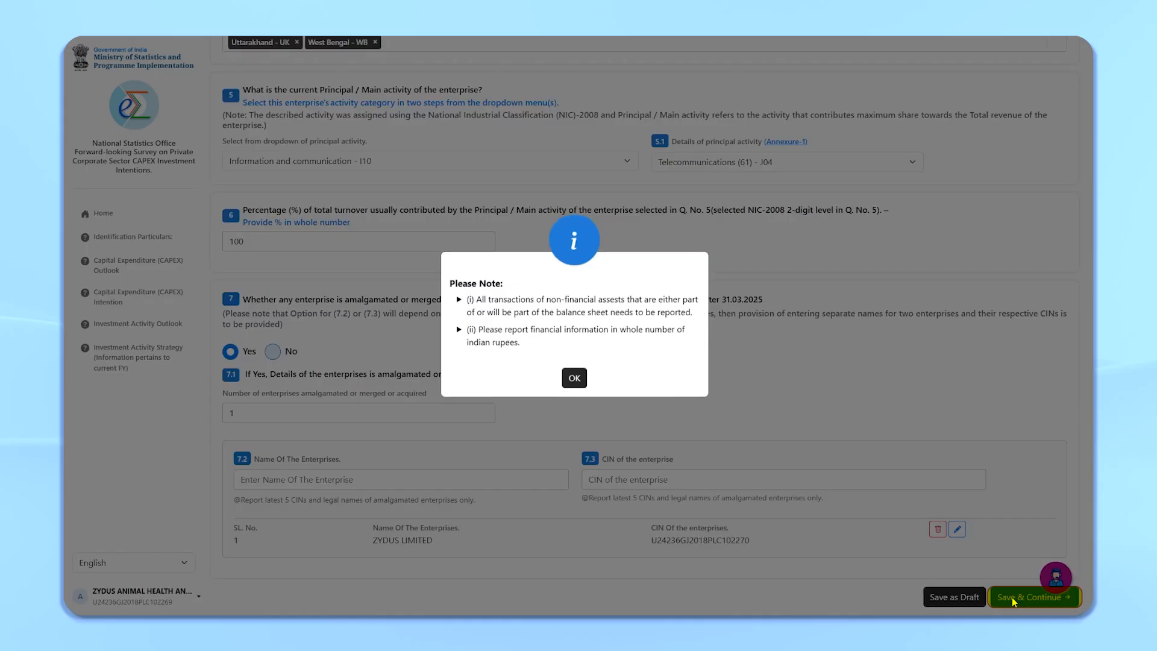
left_click(574, 380)
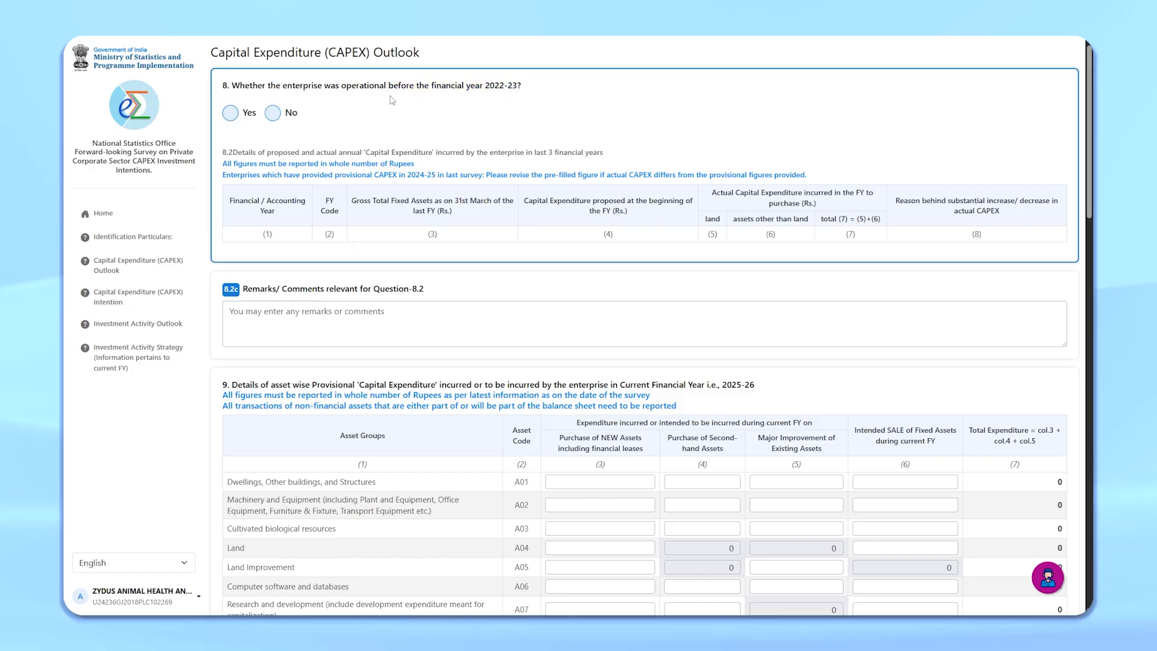
Step: Answer Yes to operating before 2022-23 and enter 12345 in all four 2022-23 capital expenditure columns
left_click(231, 113)
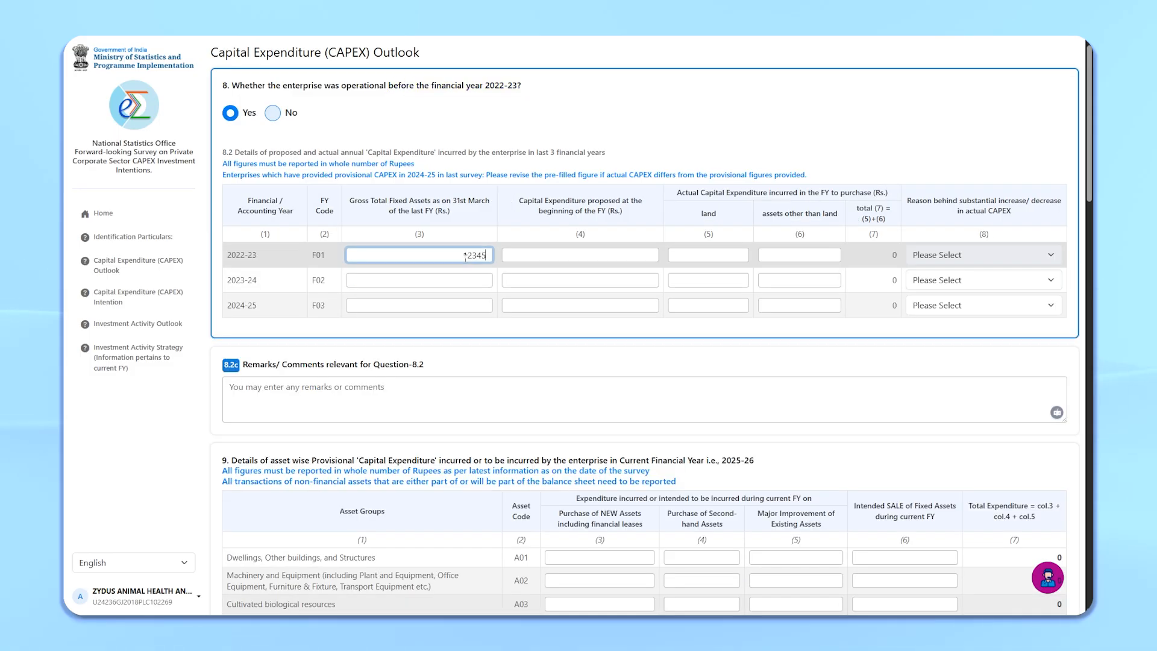
left_click(608, 255)
type("12345")
left_click(710, 255)
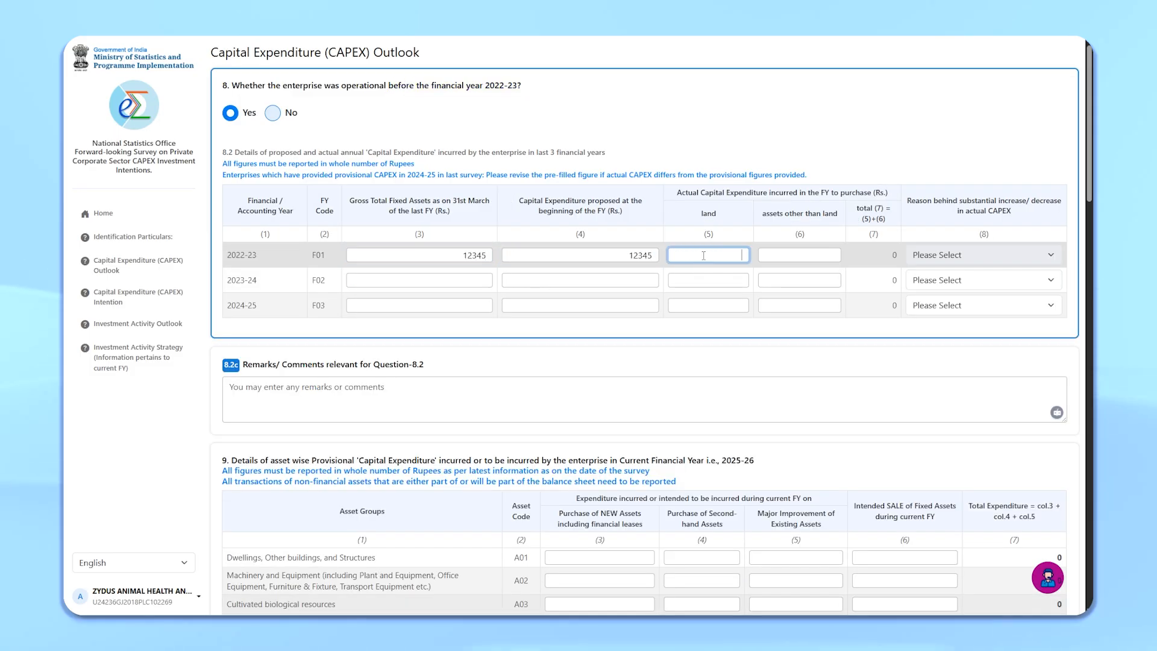
type("12345")
left_click(772, 256)
type("1")
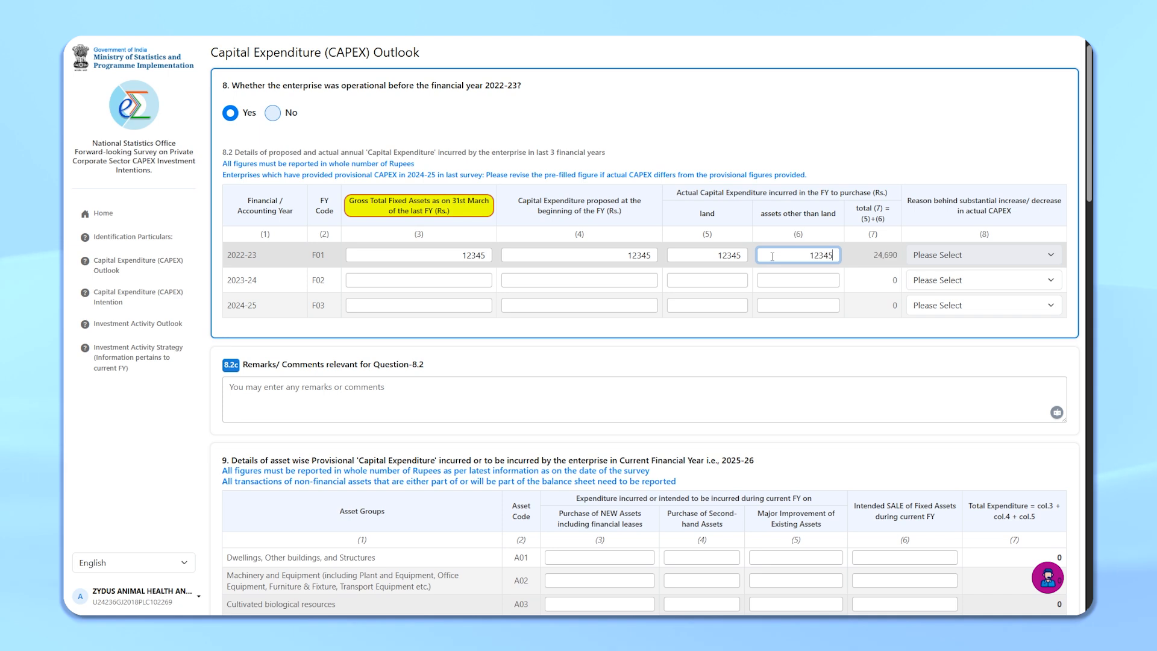
Step: Enter 5678 in all four capital expenditure columns of the 2023-24 row
left_click(471, 281)
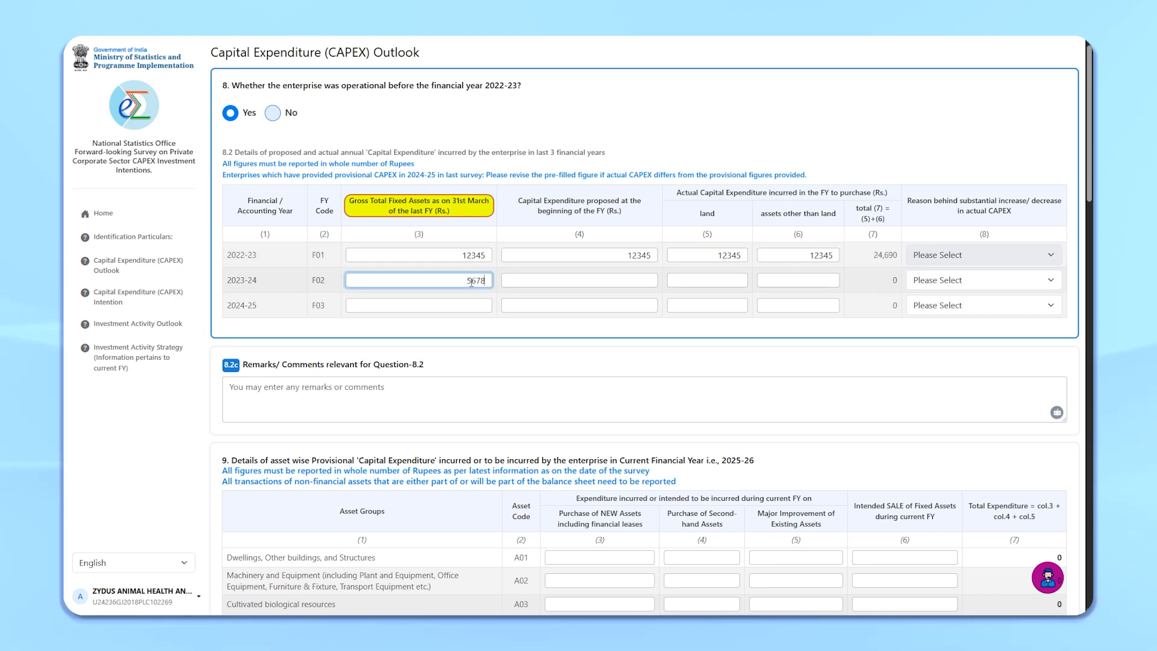
type("5678")
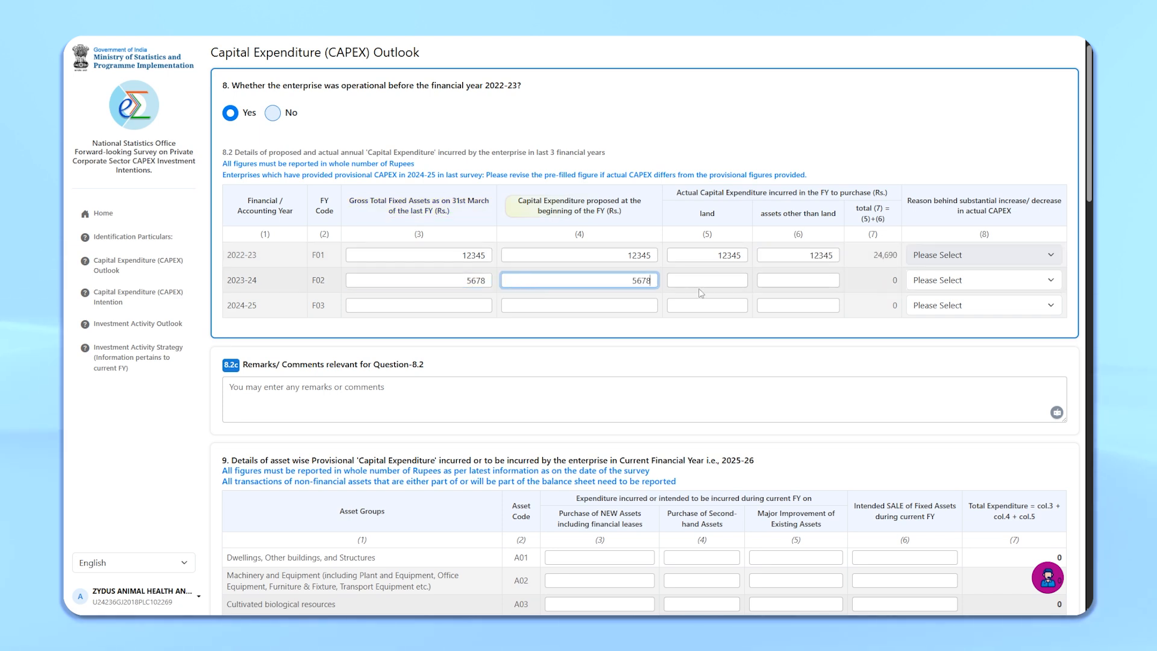
left_click(702, 281)
type("5678")
left_click(799, 281)
type("5678")
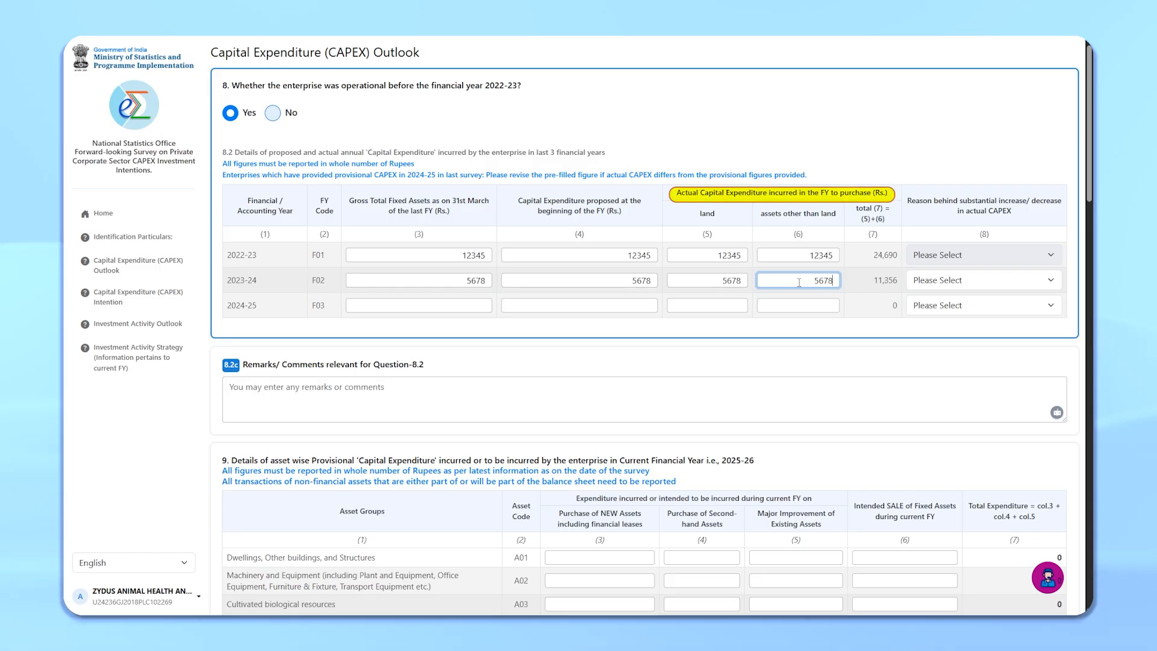
Step: Enter 78911 in all four capital expenditure columns of the 2024-25 row
left_click(441, 307)
type("7891")
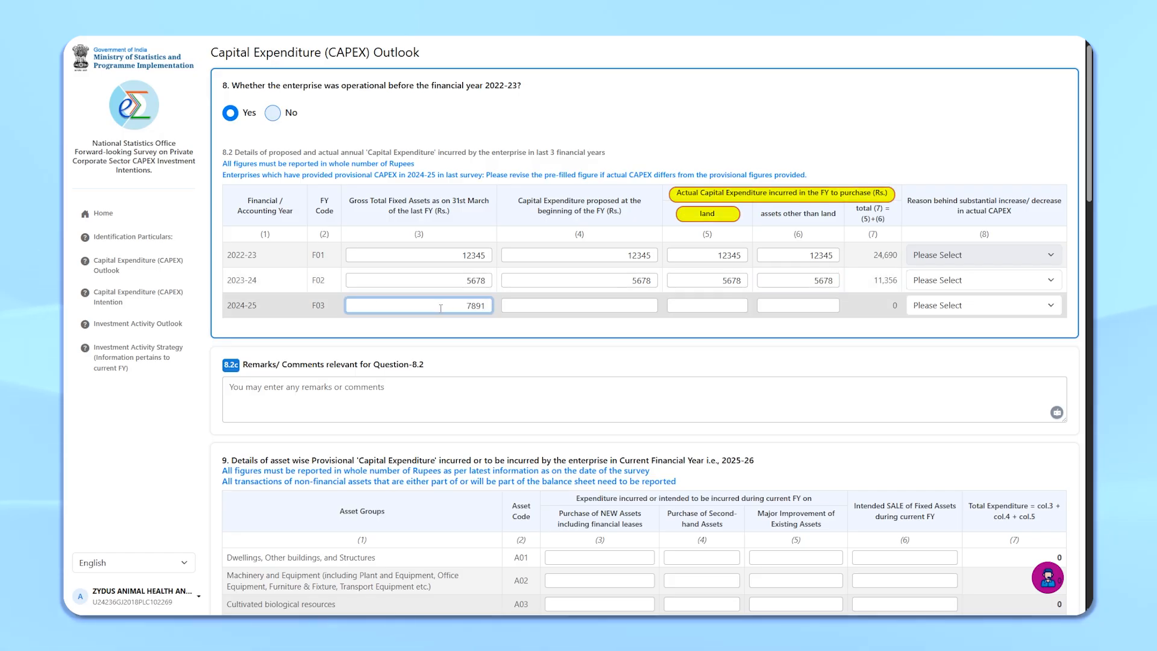
type("1")
left_click(586, 304)
type("78911")
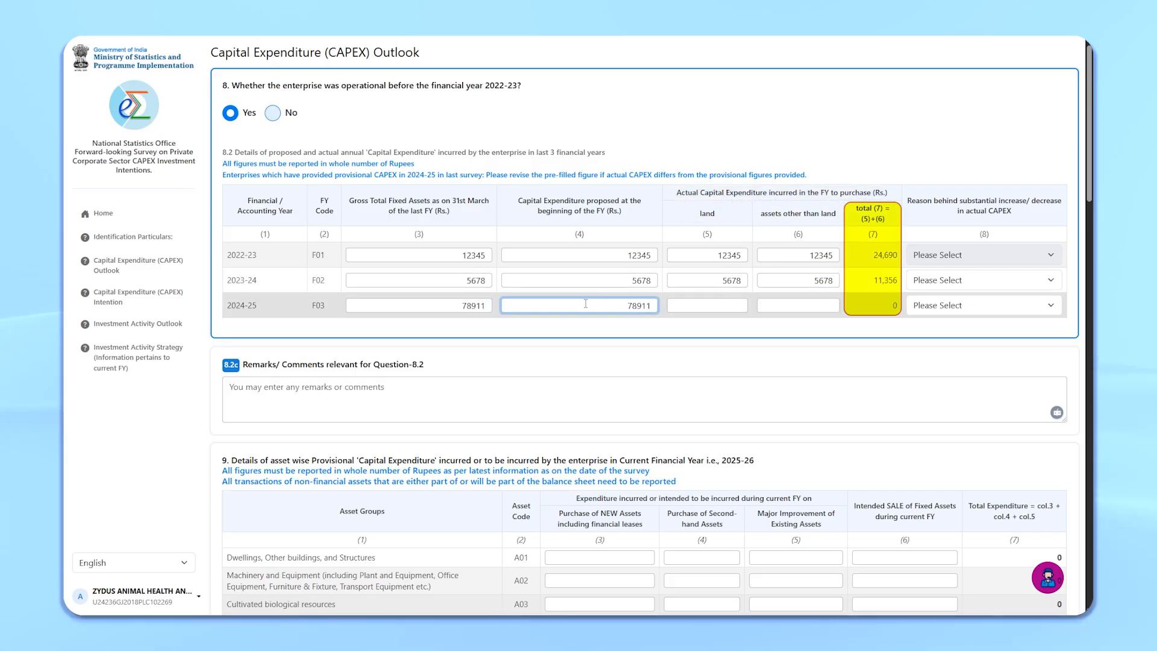
left_click(733, 304)
type("78911")
left_click(782, 306)
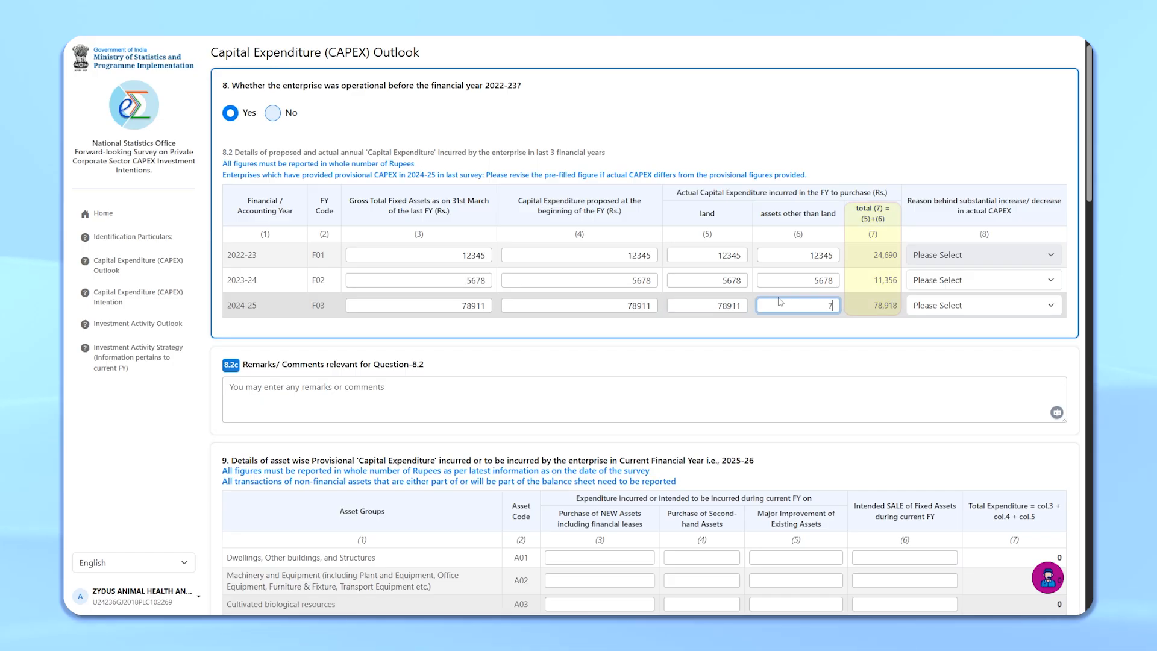
type("78911")
Step: Set the CAPEX change reason to Technological Obsolescence for 2023-24 and Diversification for 2024-25
left_click(972, 280)
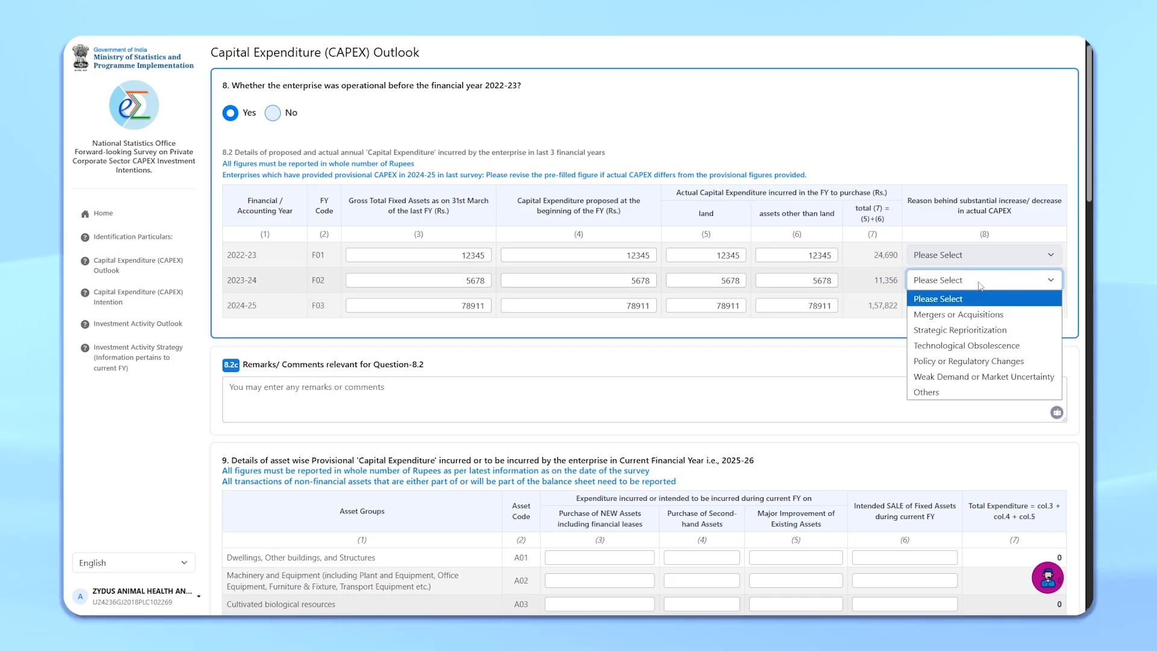
left_click(970, 346)
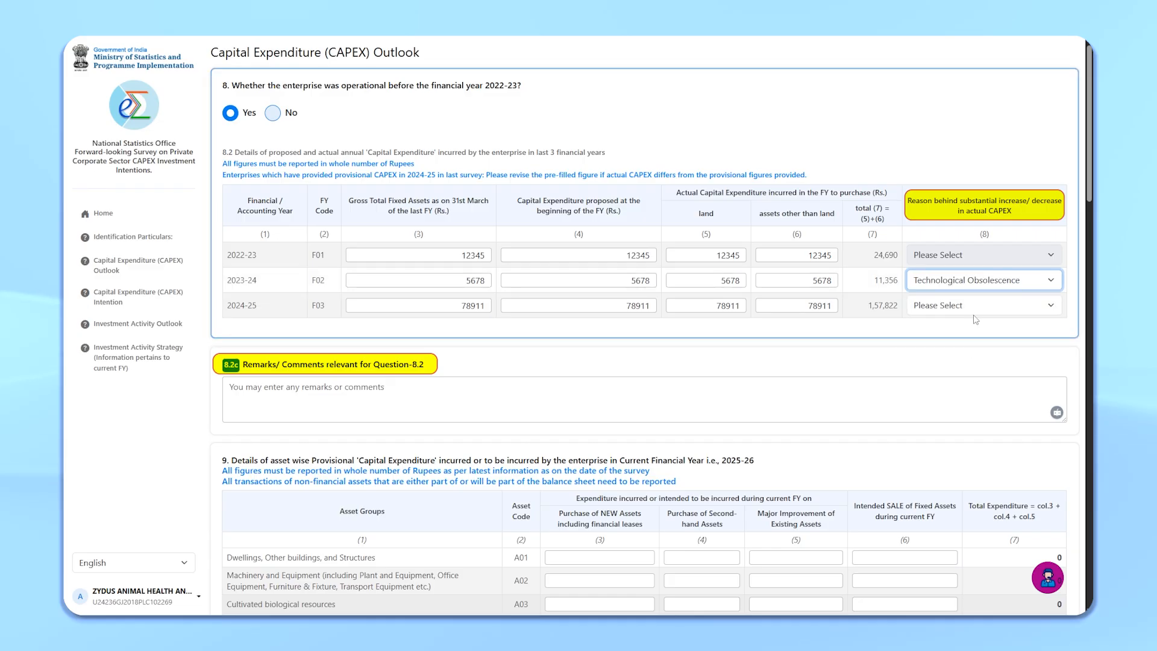
left_click(972, 306)
left_click(971, 356)
Step: Enter the Lorem Ipsum dummy sentence as the remark for Question 8.2
left_click(412, 386)
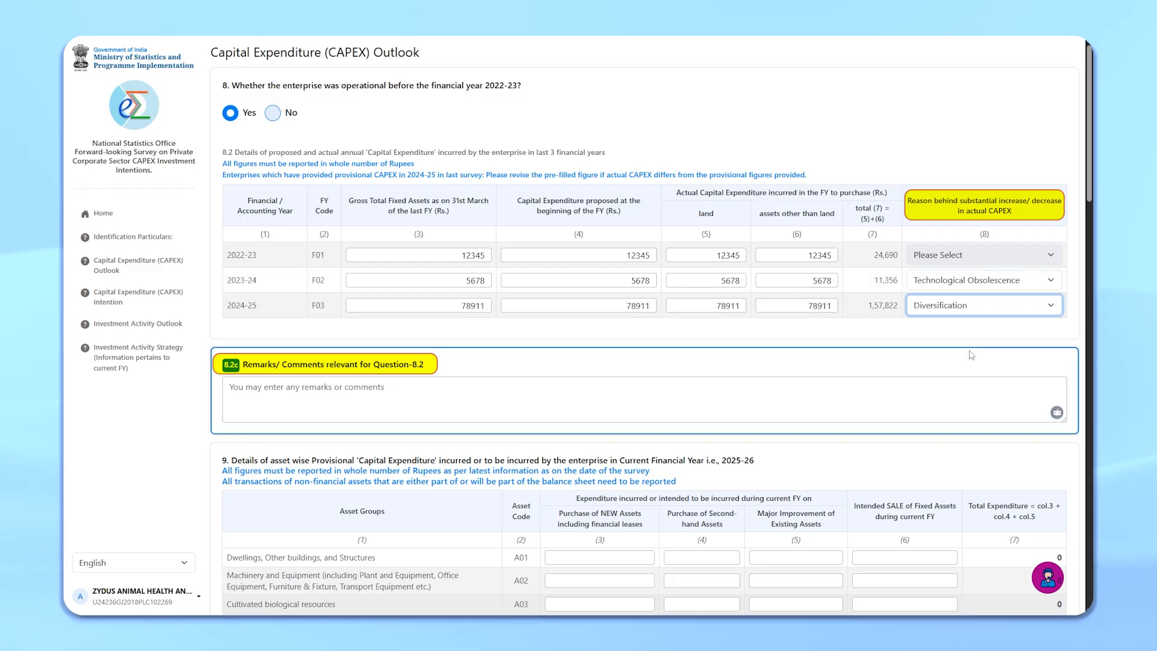
type("Lorem Ipsum is simply dummy text of the printing and typesetting industry. Lorem Ipsum has been the ")
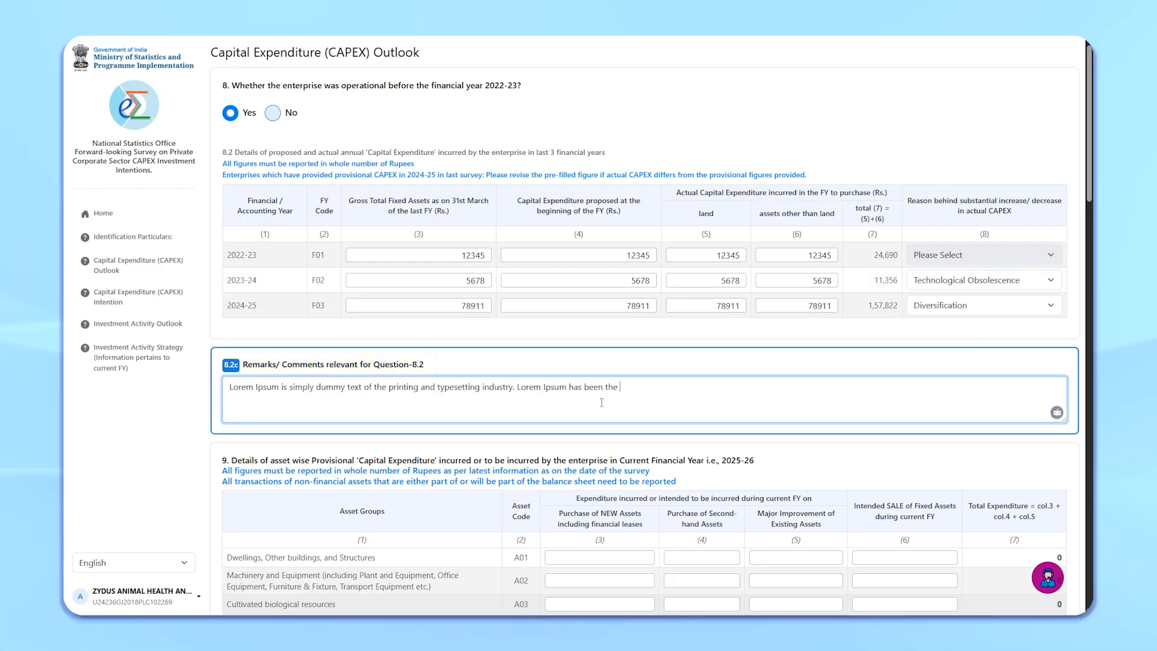
type("industry's standard dummy text.")
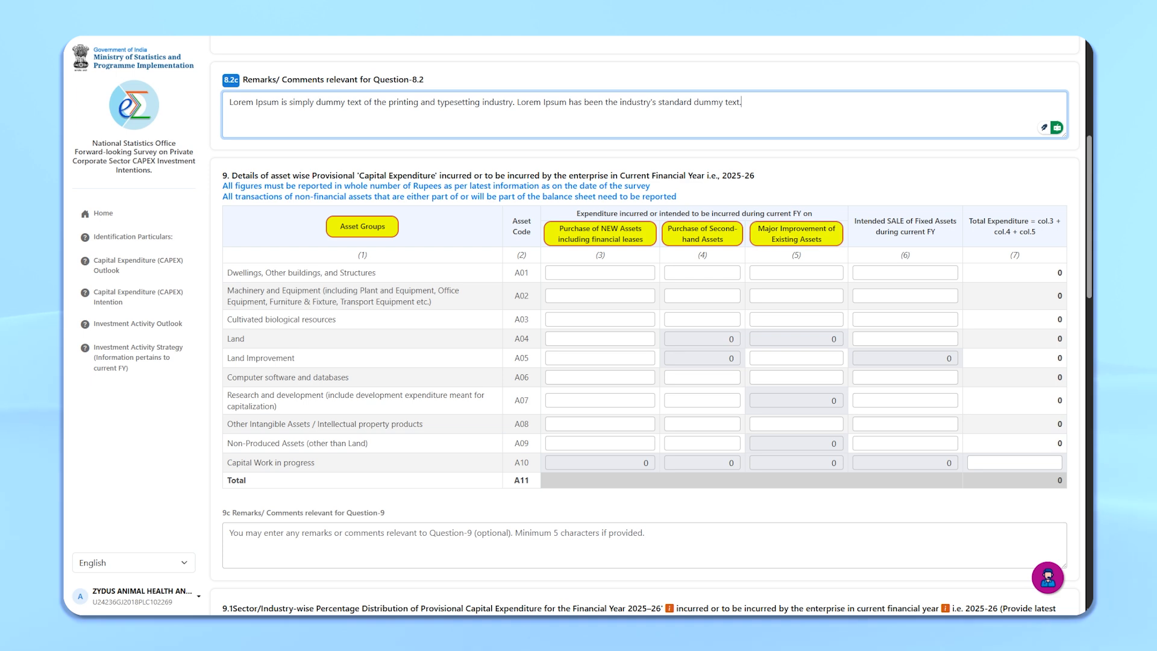
Step: Enter 2025-26 asset expenditures: 35436740 dwellings new purchase, 543430 machinery second-hand, 352430 land improvement, 120000 capital work in progress
left_click(604, 271)
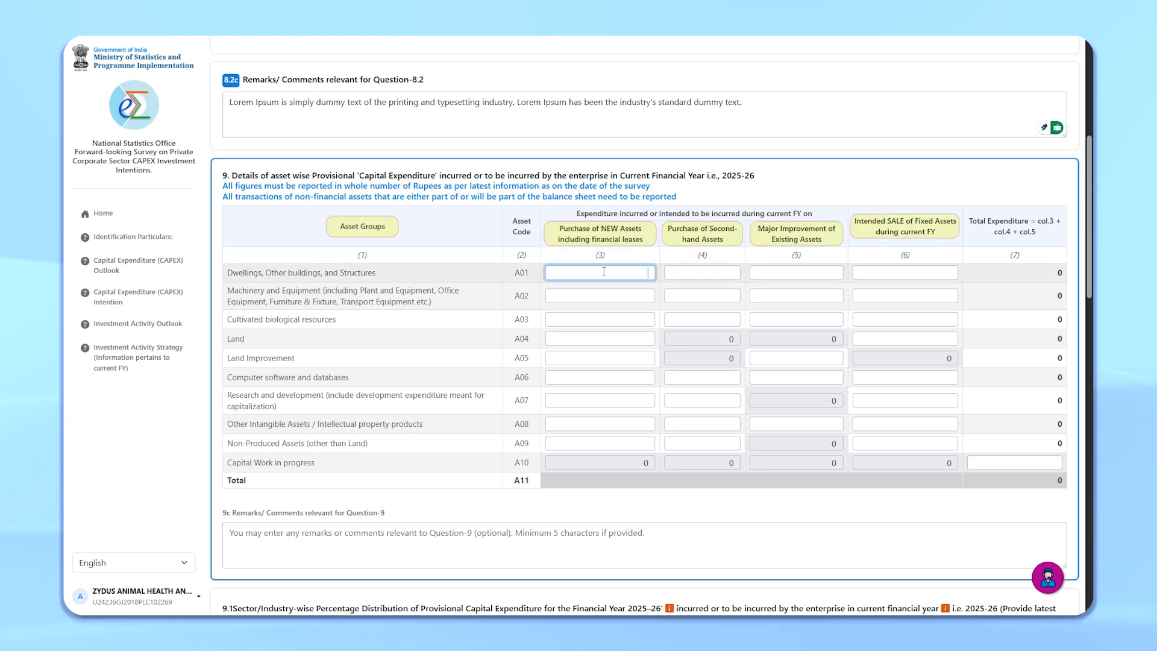
type("35436740")
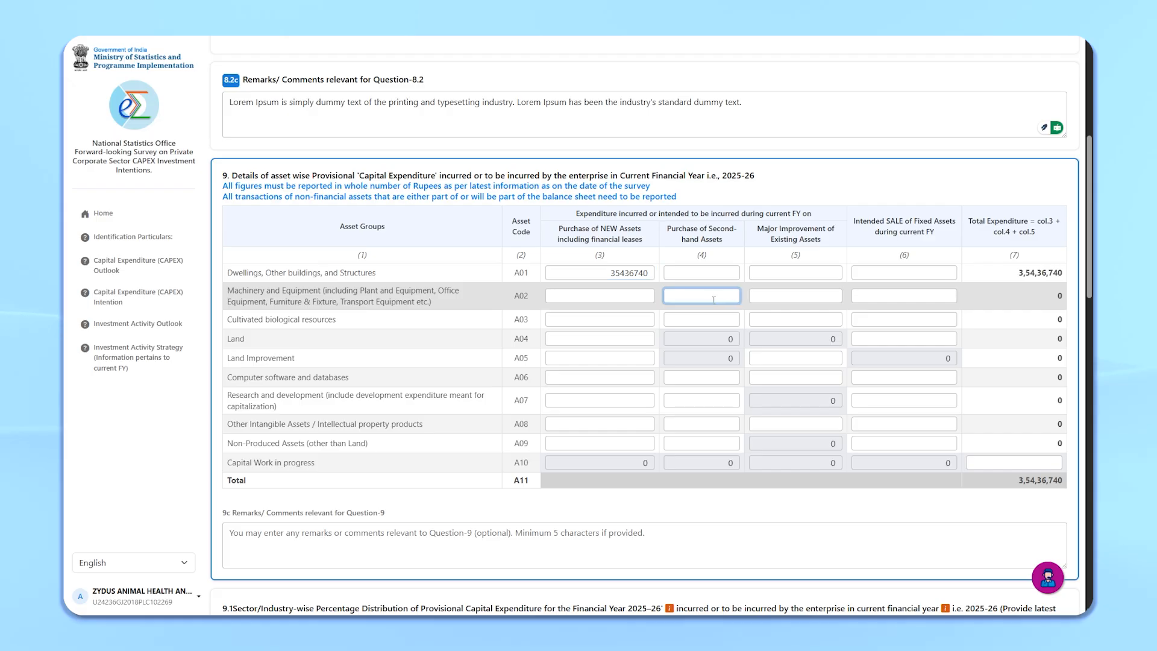
left_click(804, 359)
type("352430")
left_click(1014, 463)
type("120000")
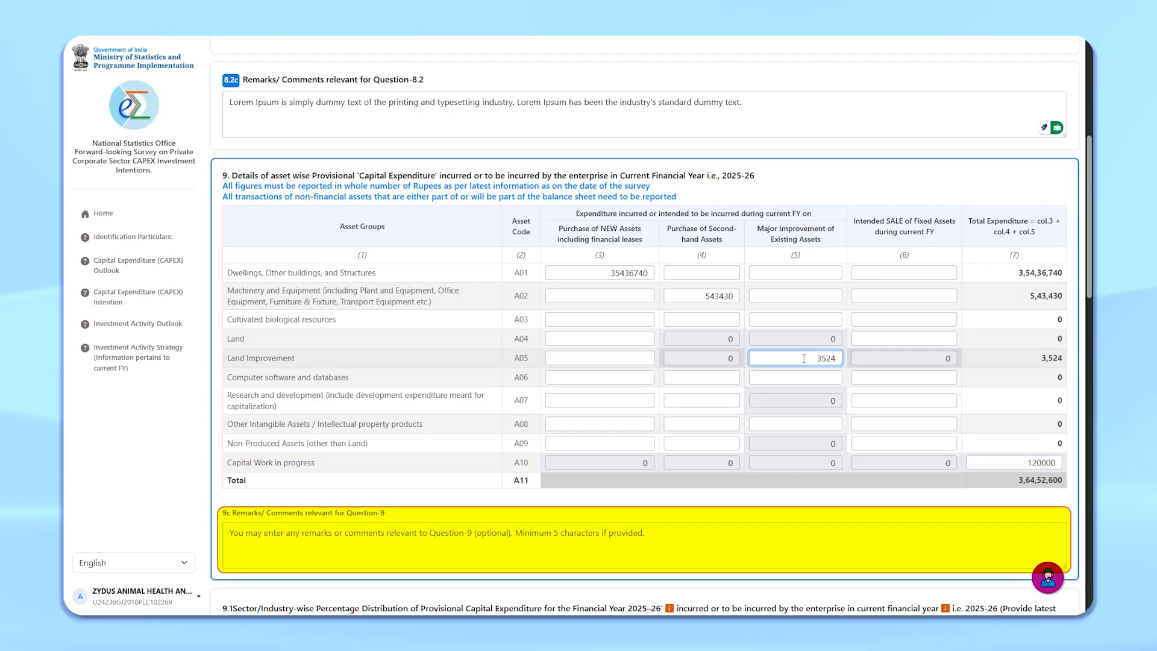
Step: Set the 2025-26 sector distribution to 70 for Manufacturing and 30 for wholesale and retail trade
scroll(964, 449, "down", 2)
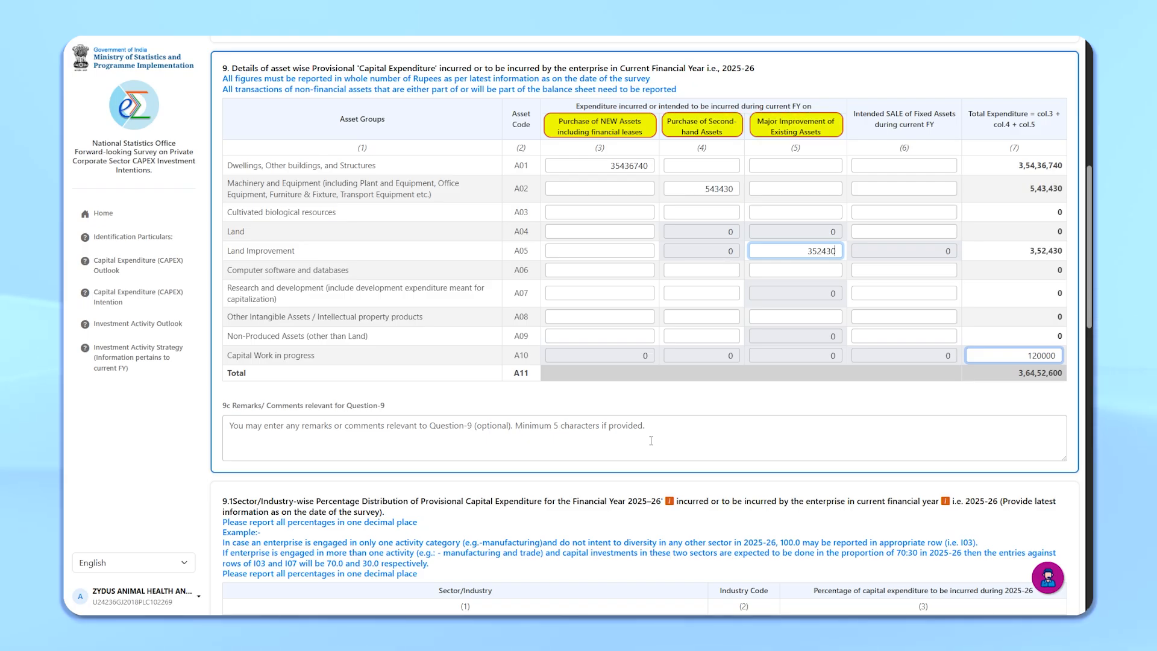
scroll(651, 422, "down", 7)
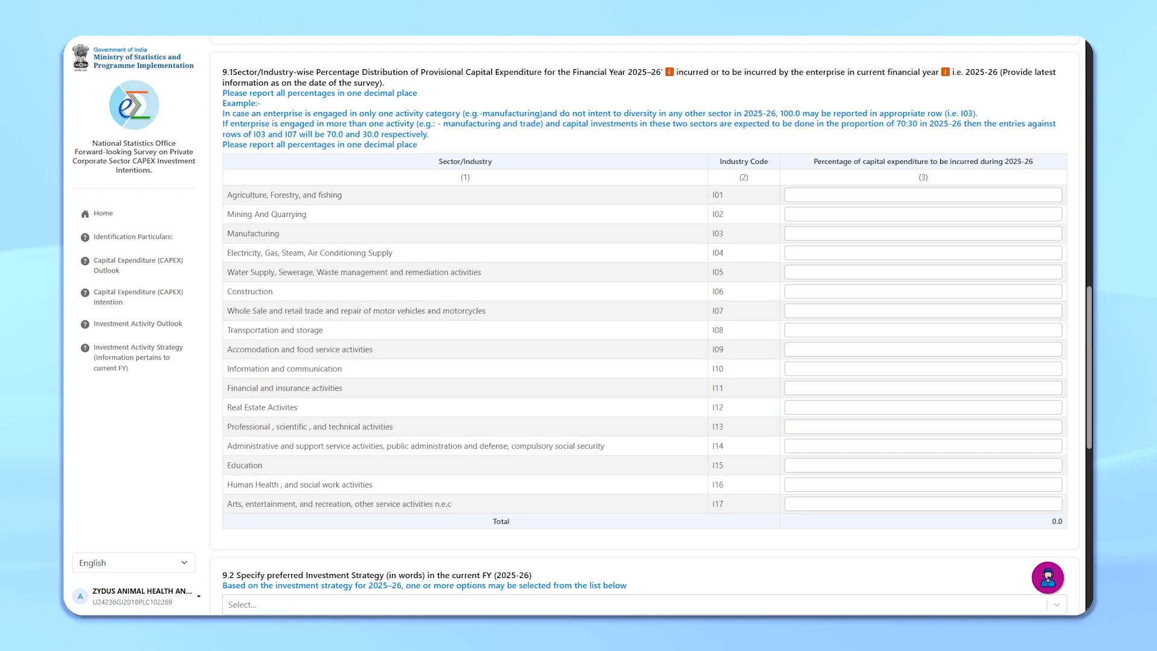
left_click(1010, 234)
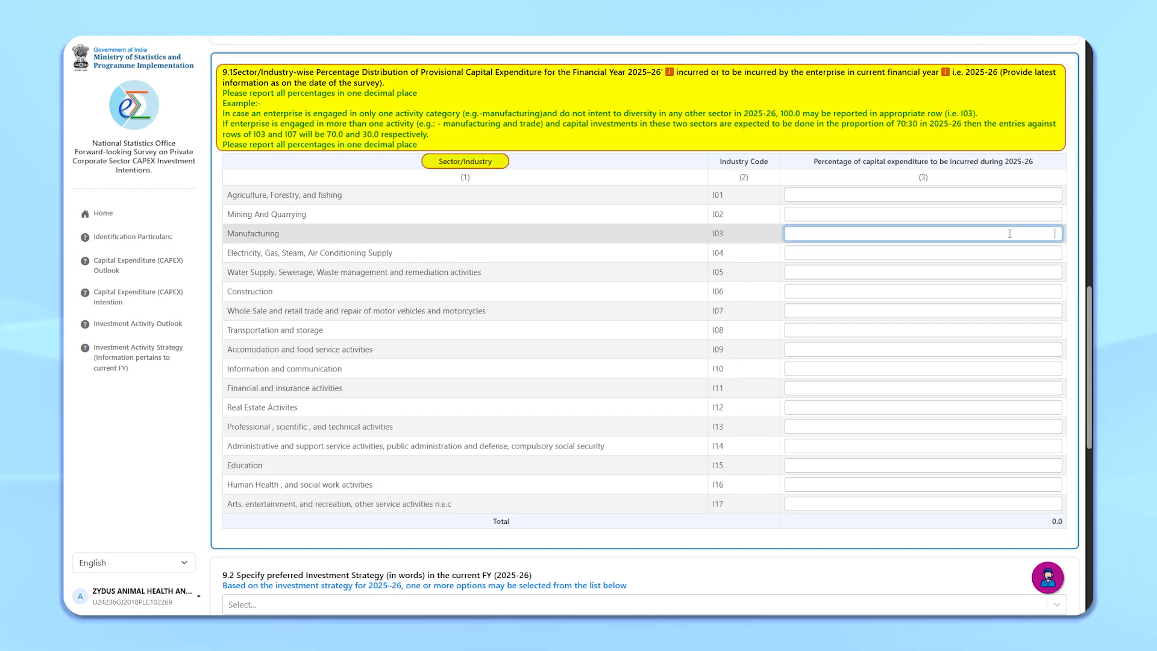
left_click(1049, 311)
type("30")
scroll(891, 408, "down", 4)
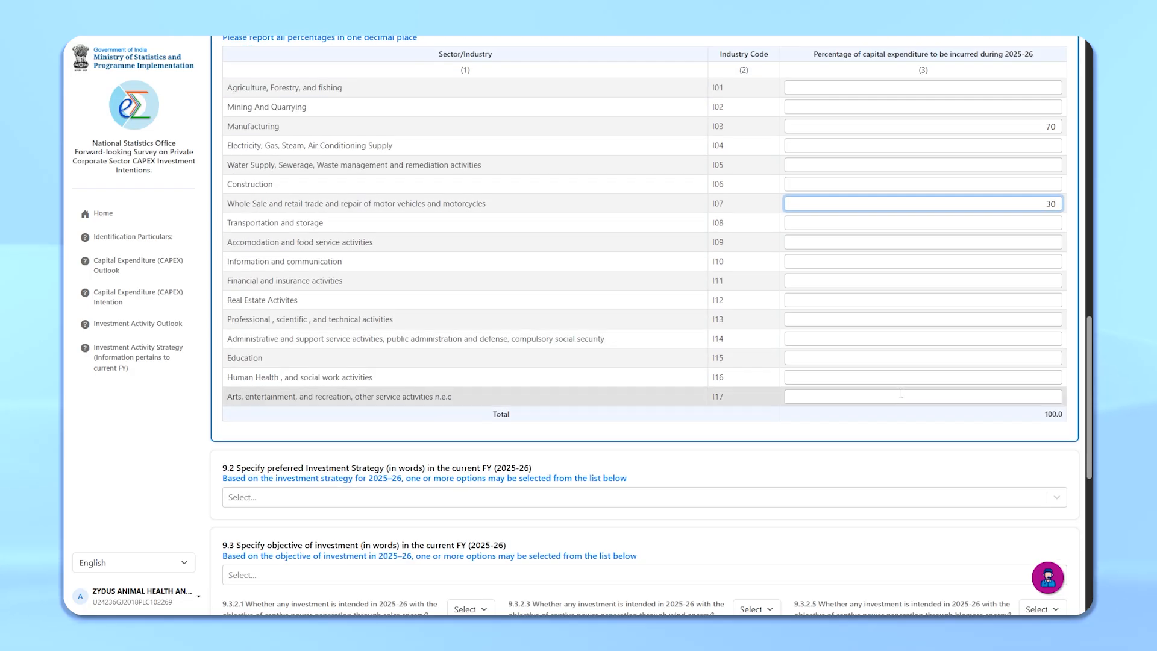
Step: Select Opportunistic, Core and Others as the preferred investment strategies for 2025-26
left_click(355, 390)
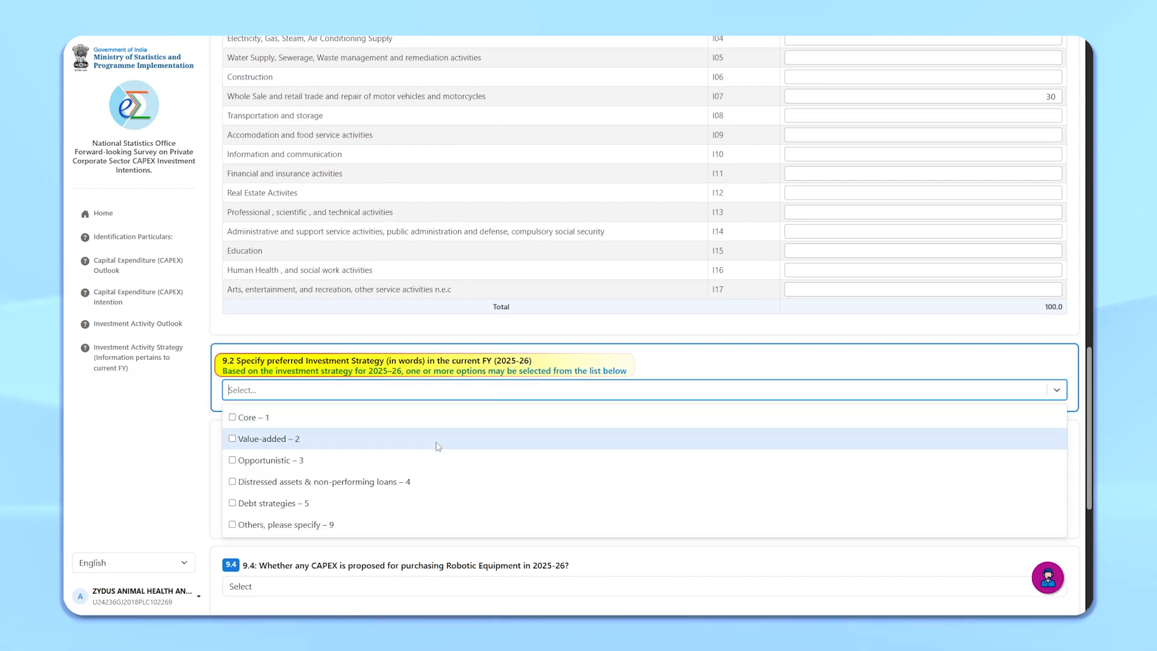
left_click(271, 460)
left_click(344, 417)
left_click(319, 482)
left_click(1056, 390)
left_click(631, 437)
scroll(630, 437, "down", 2)
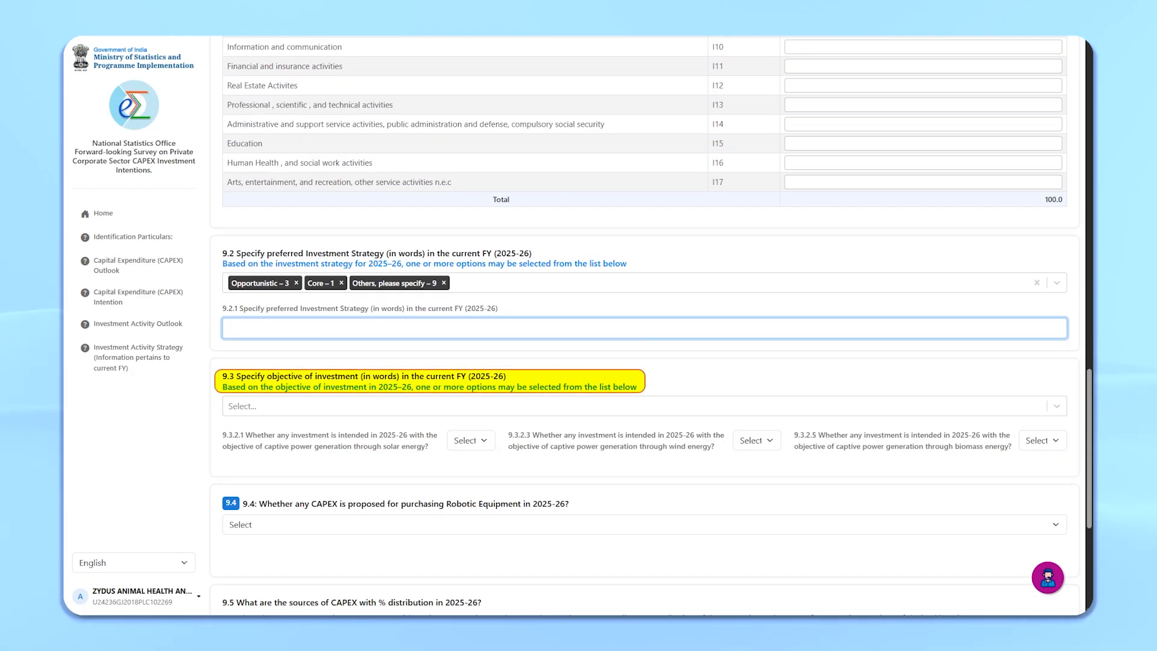
Step: Choose Income generation and Diversification as investment objectives, and answer Yes to solar captive power with 10.5 percent
left_click(346, 407)
left_click(331, 437)
left_click(331, 437)
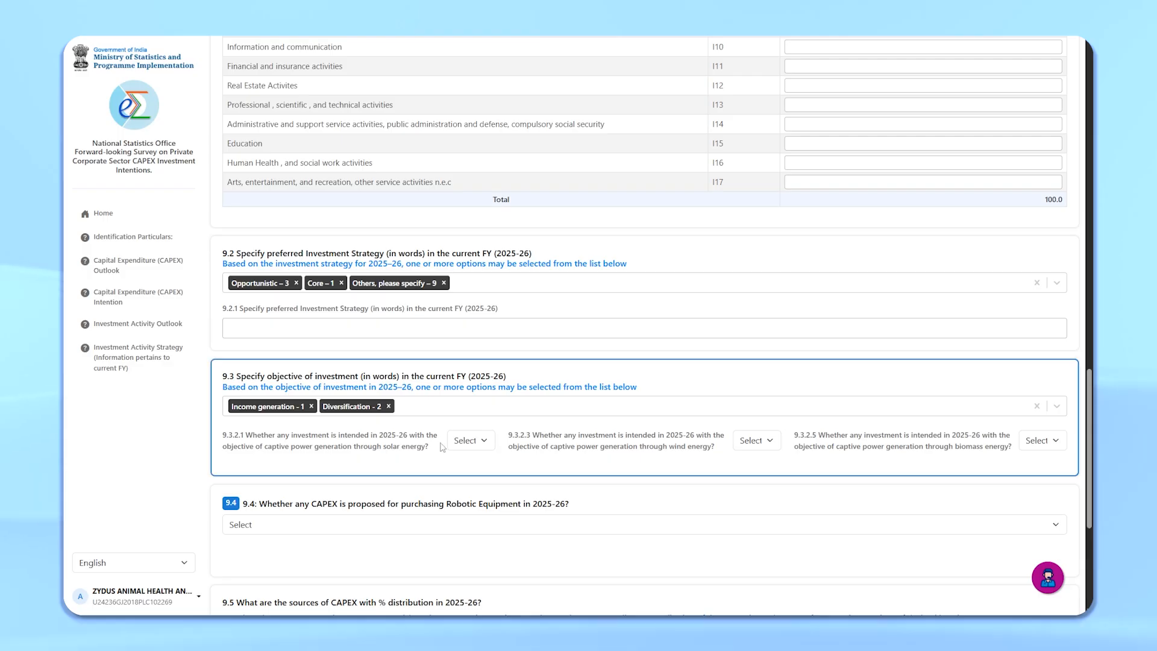
left_click(471, 441)
left_click(460, 475)
left_click(471, 487)
type("10.5")
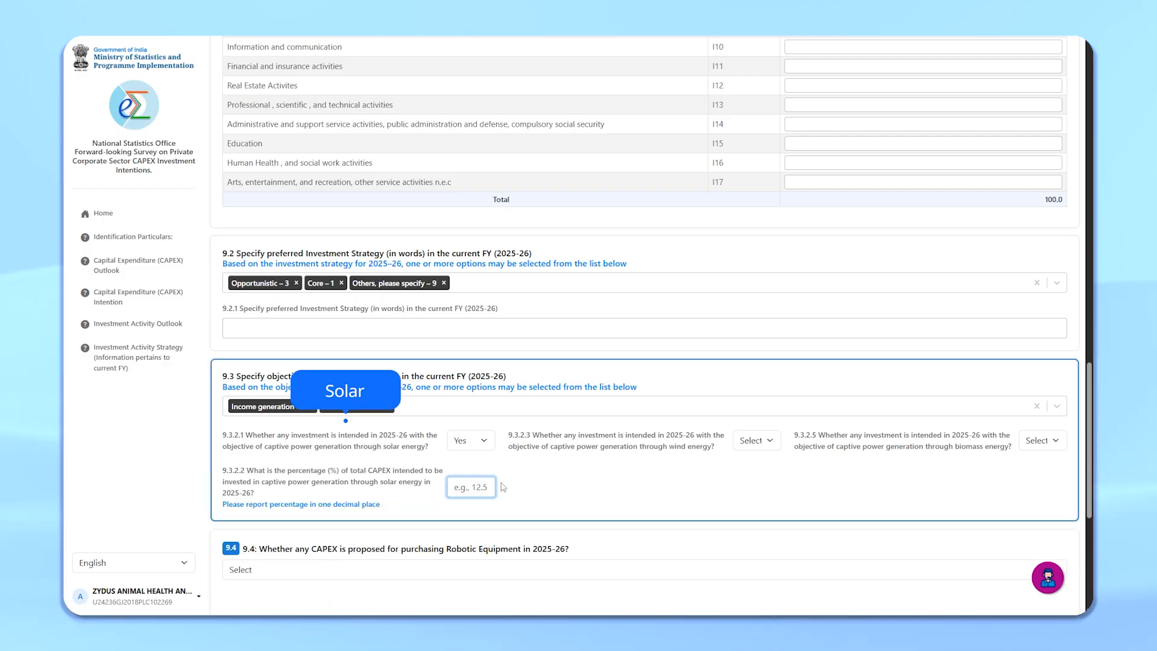
Step: Answer Yes to biomass captive power generation and enter 12.5 percent of total CAPEX
left_click(757, 440)
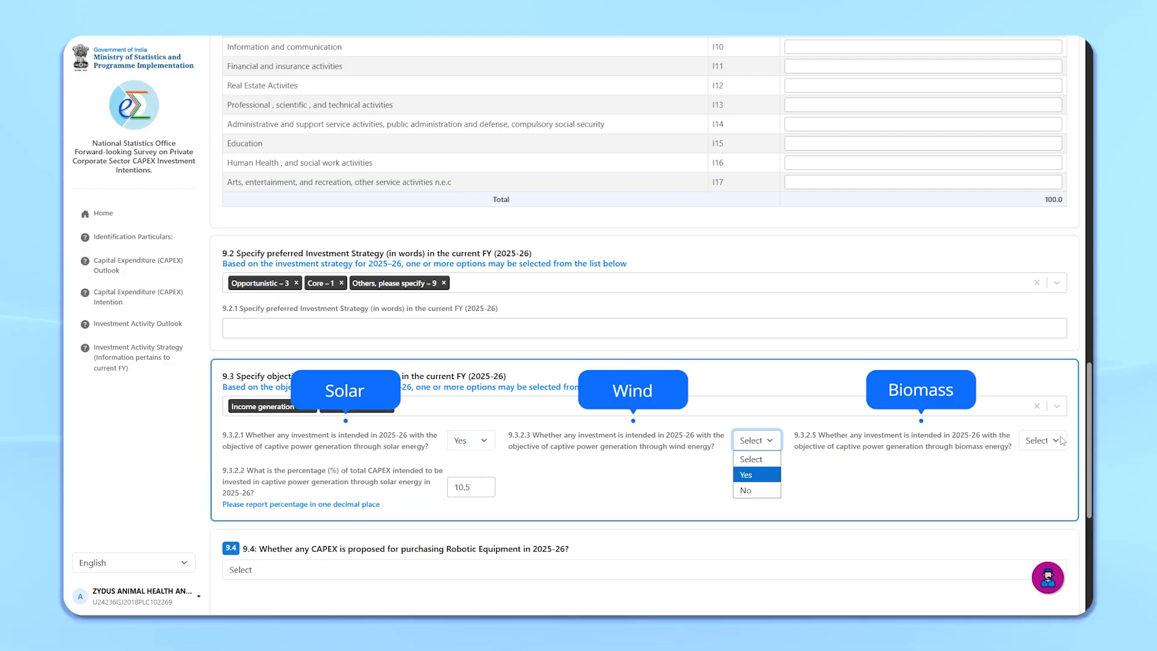
left_click(1055, 441)
left_click(1033, 475)
left_click(1050, 490)
type("12.5")
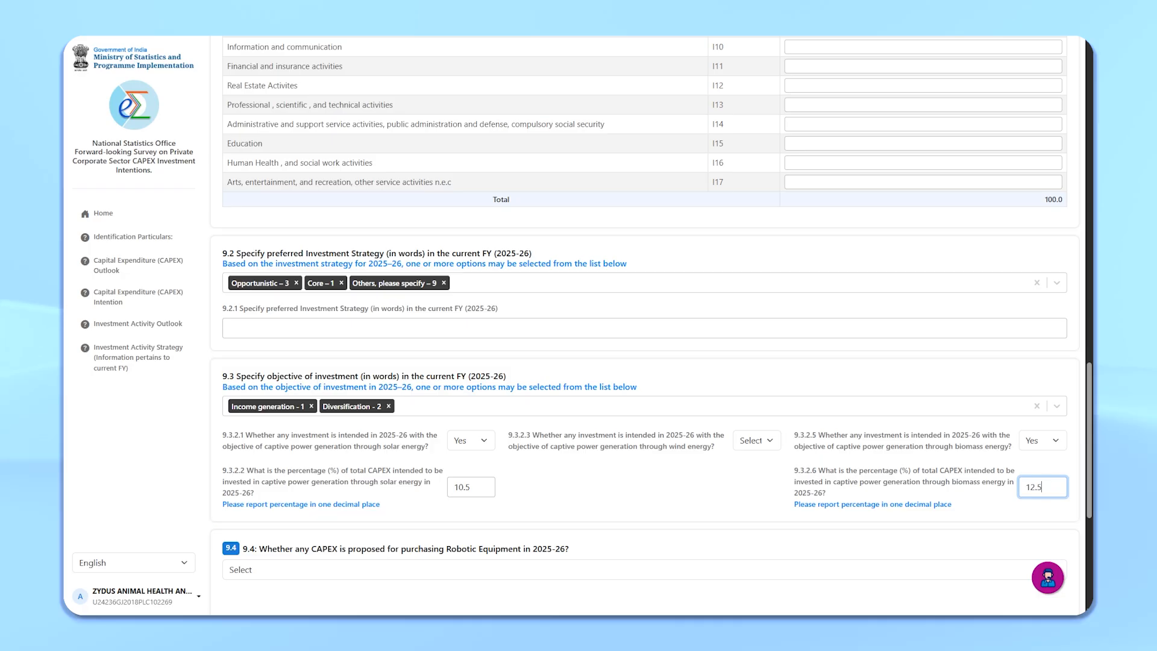
Step: Answer Yes to CAPEX for robotic equipment in 2025-26 and enter 10 percent
scroll(608, 482, "down", 3)
left_click(271, 409)
left_click(271, 443)
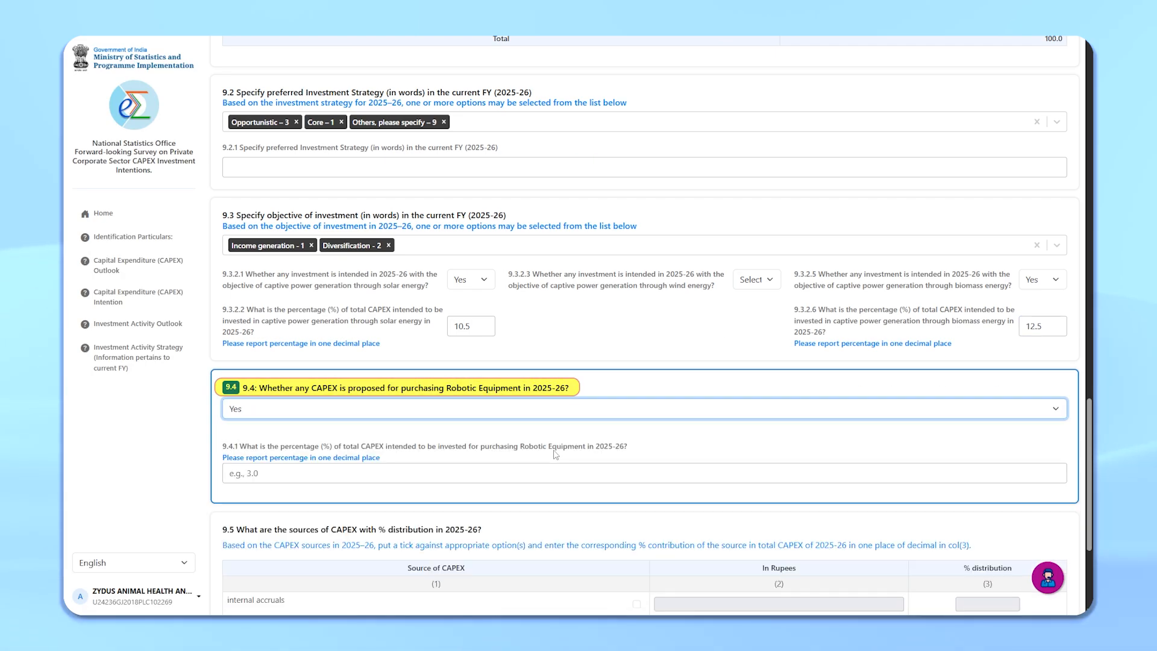
scroll(362, 391, "down", 2)
left_click(386, 364)
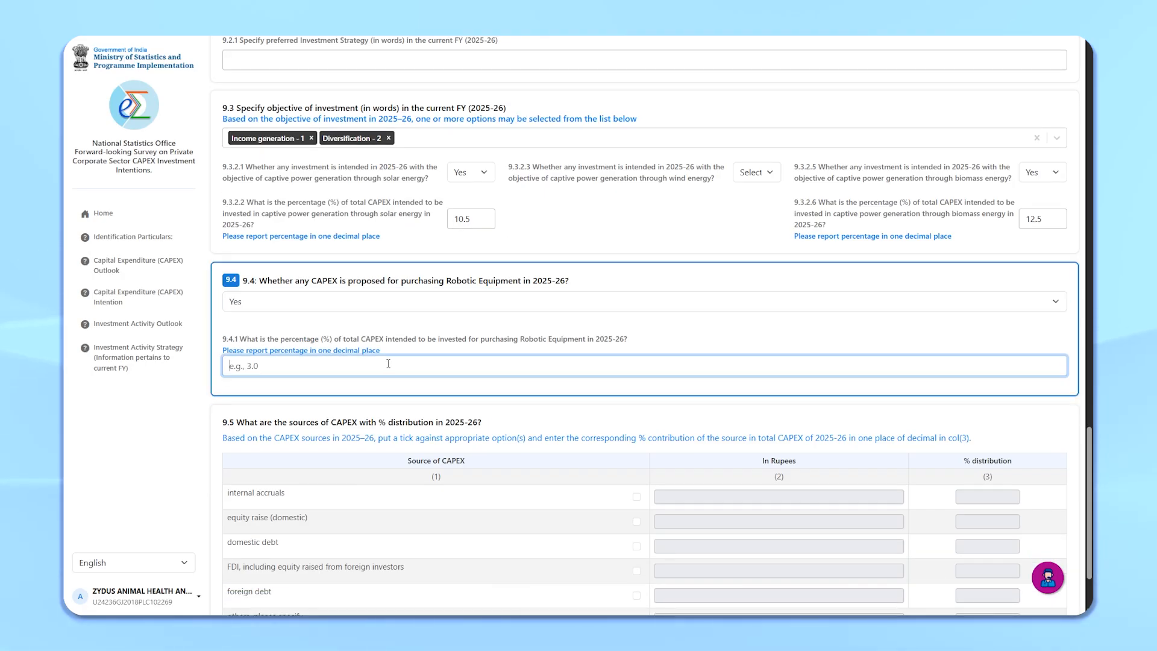
type("10")
Step: Tick internal accruals as a CAPEX source and enter 200000 rupees
scroll(592, 419, "down", 2)
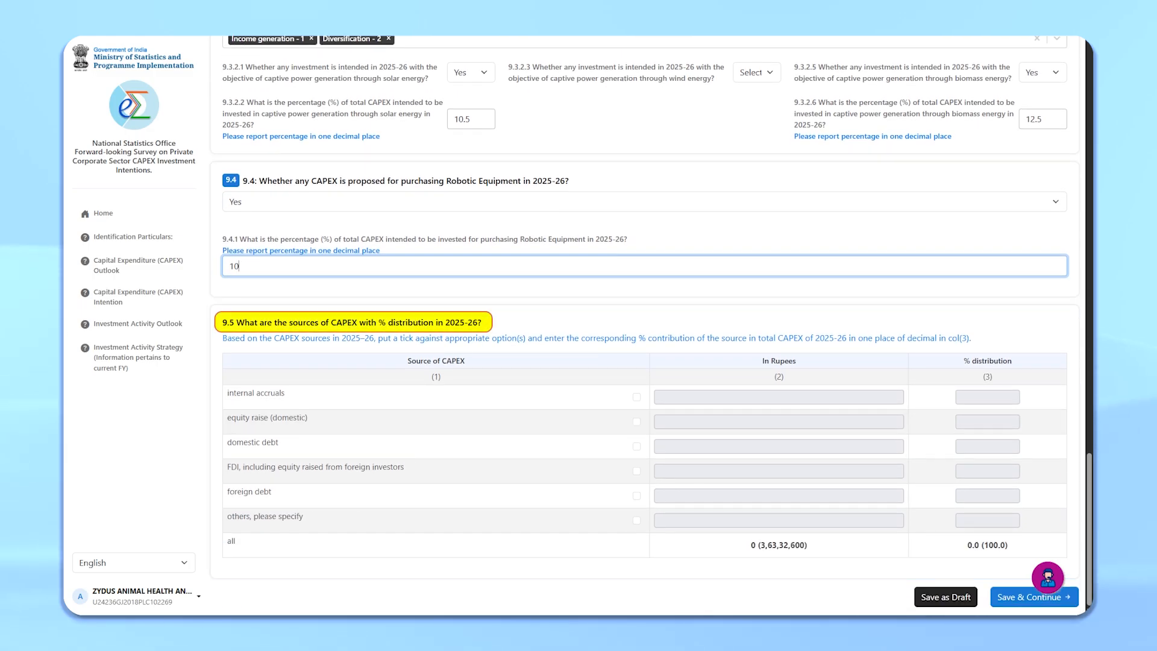
left_click(637, 397)
left_click(637, 397)
left_click(636, 422)
left_click(637, 421)
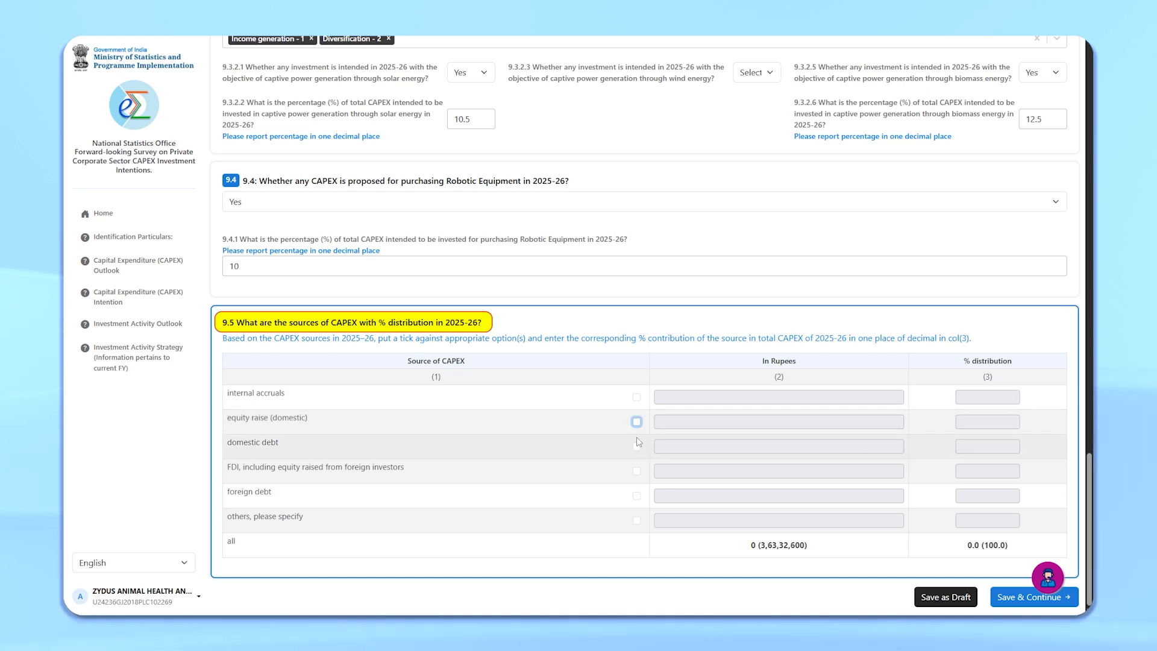
left_click(636, 397)
left_click(772, 396)
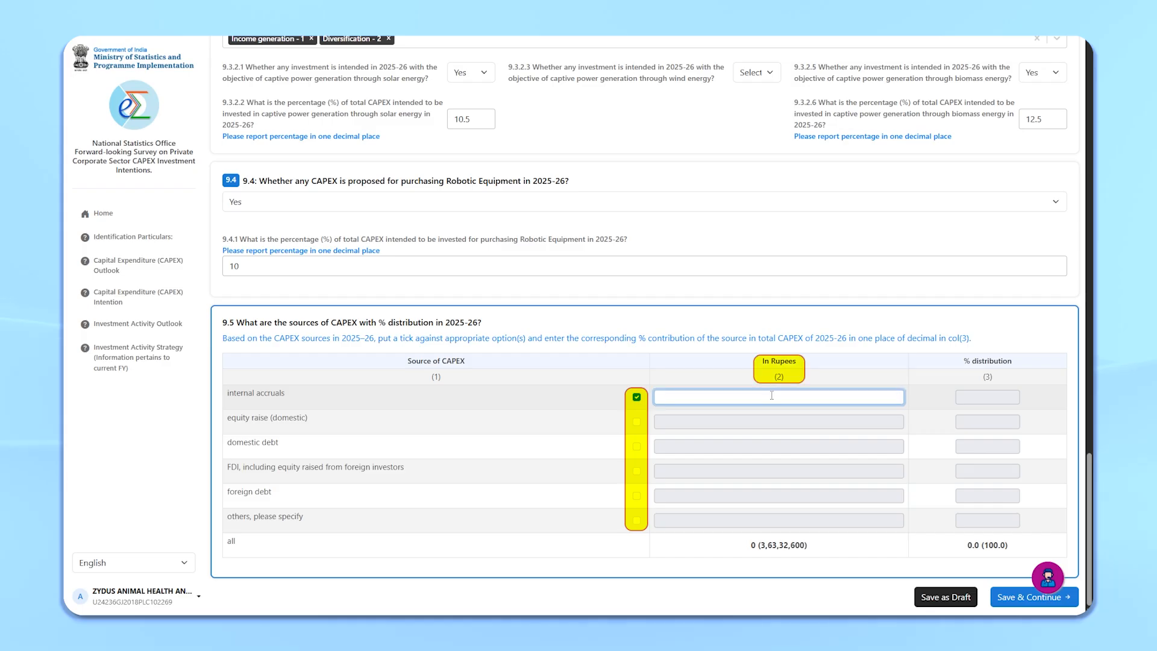
type("20000")
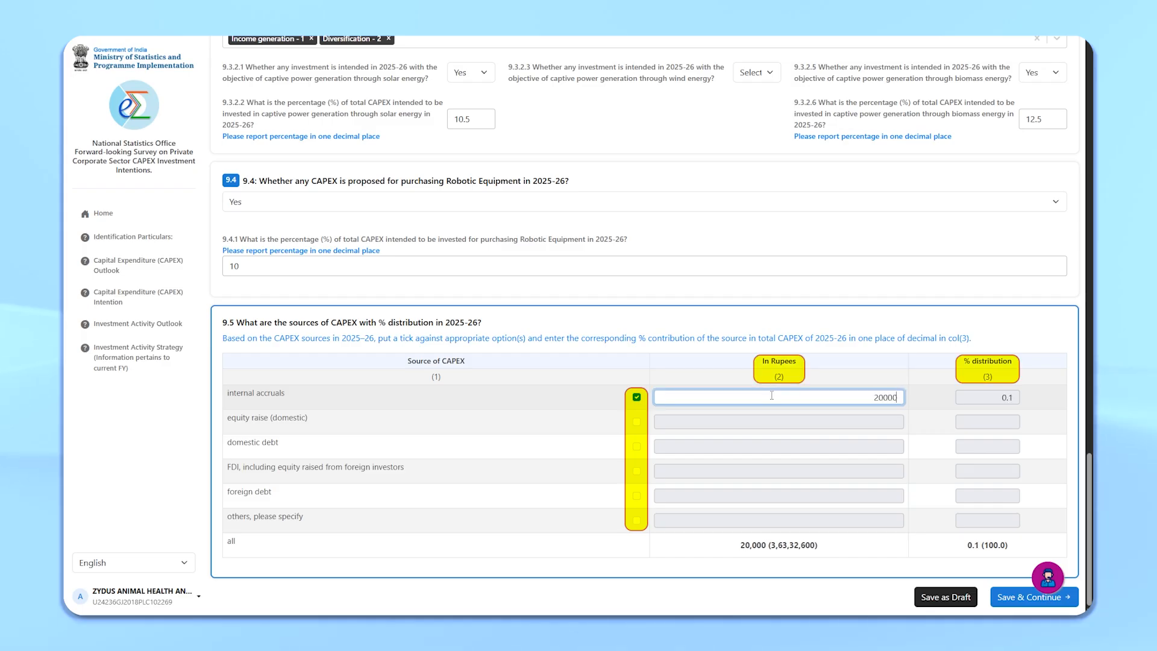
type("0")
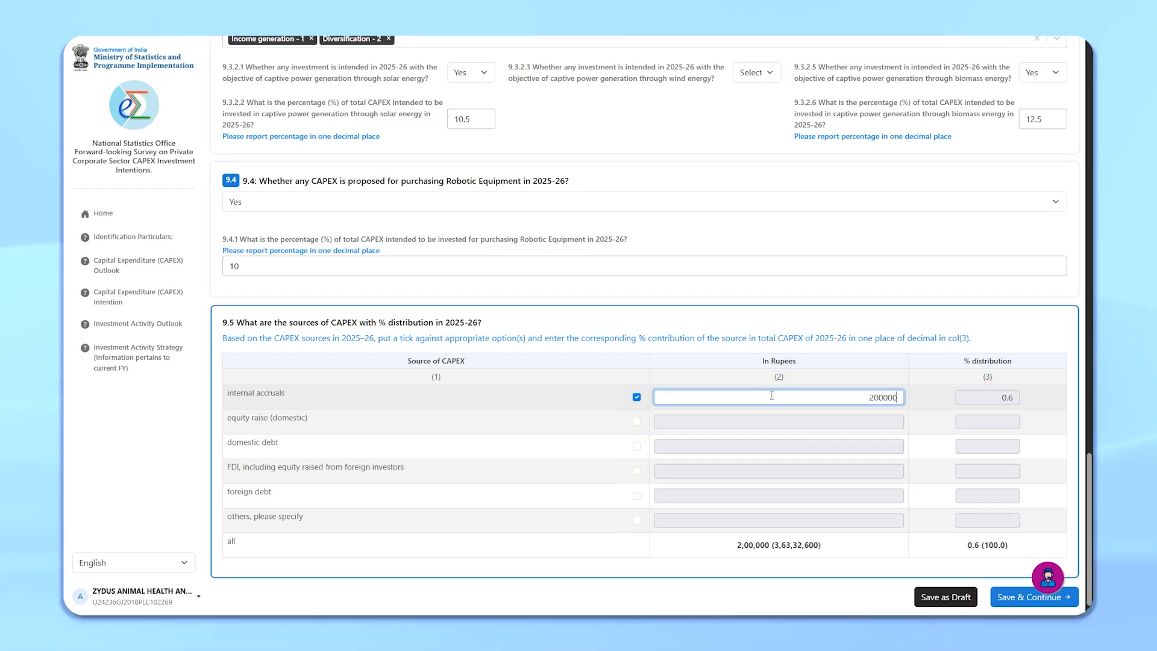
Step: Tick equity raise (domestic) with 16132600 rupees and domestic debt with 20000000 rupees as CAPEX sources
left_click(637, 421)
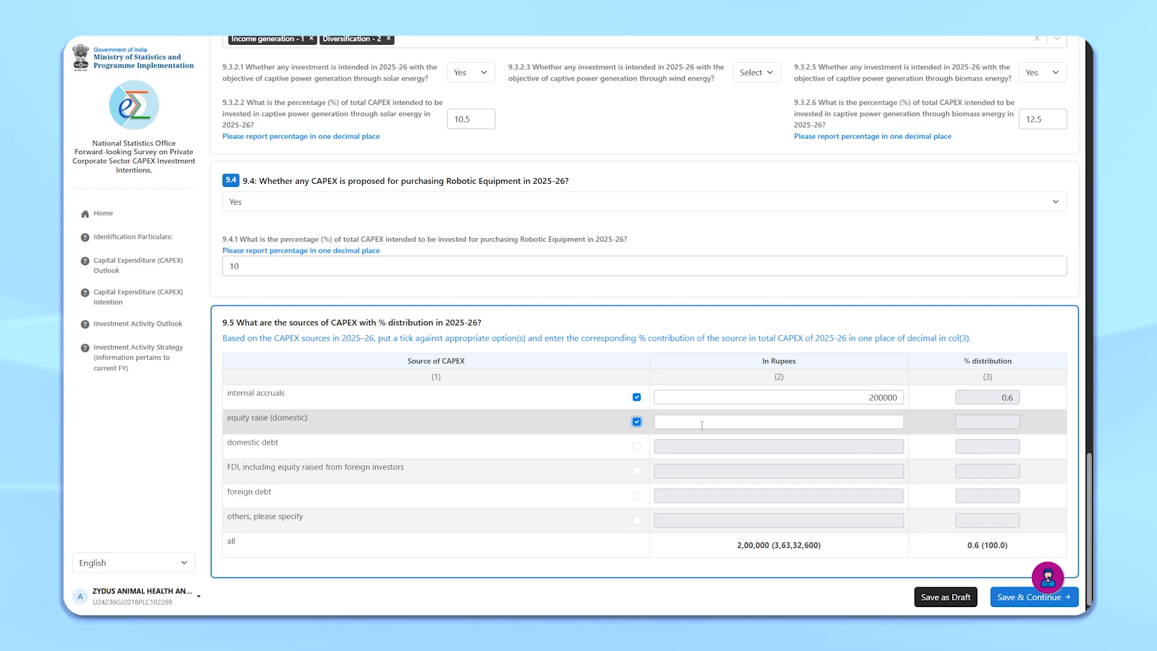
left_click(880, 417)
type("163")
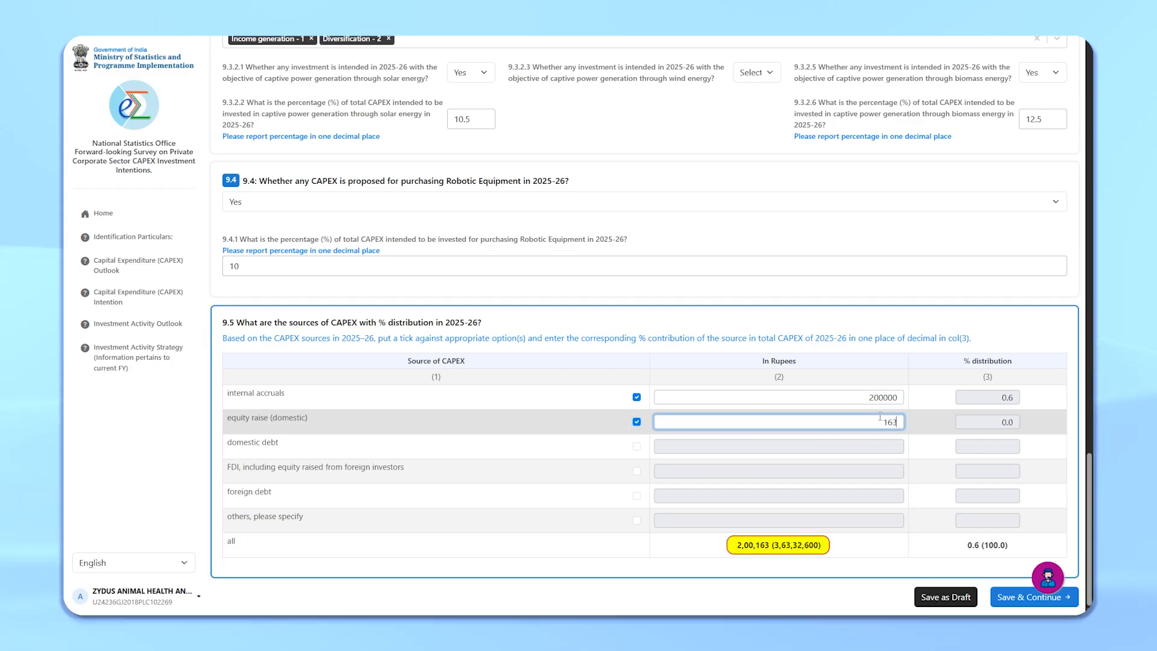
type("32600")
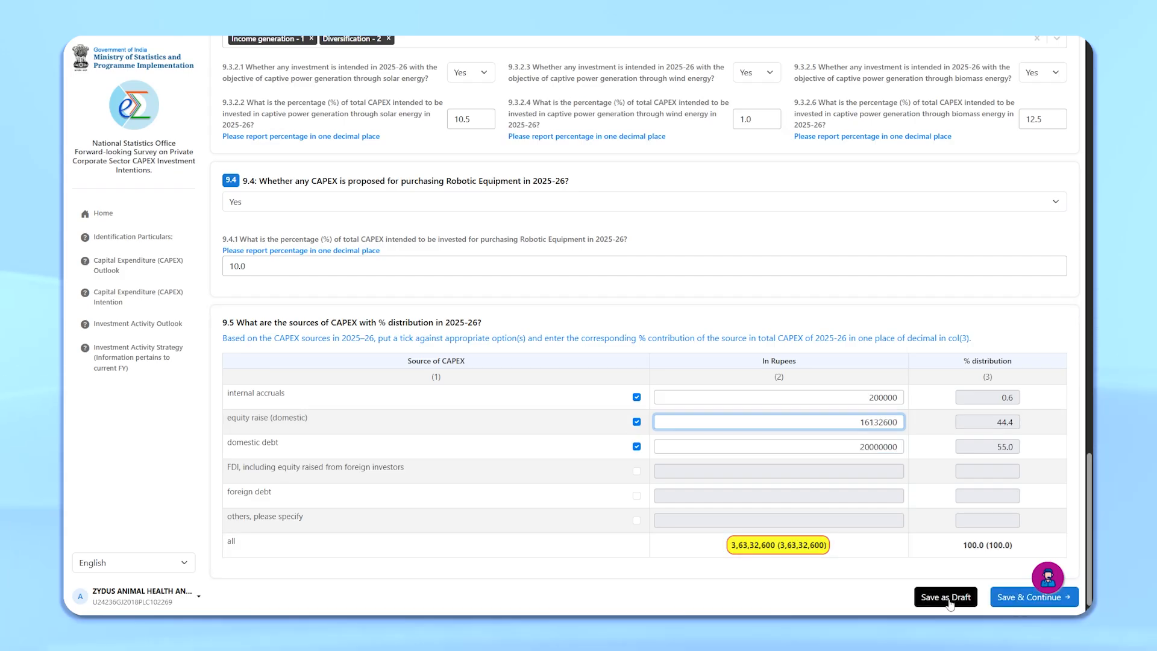
Step: Save and continue the CAPEX outlook section, confirming the diversification prompt
left_click(1027, 597)
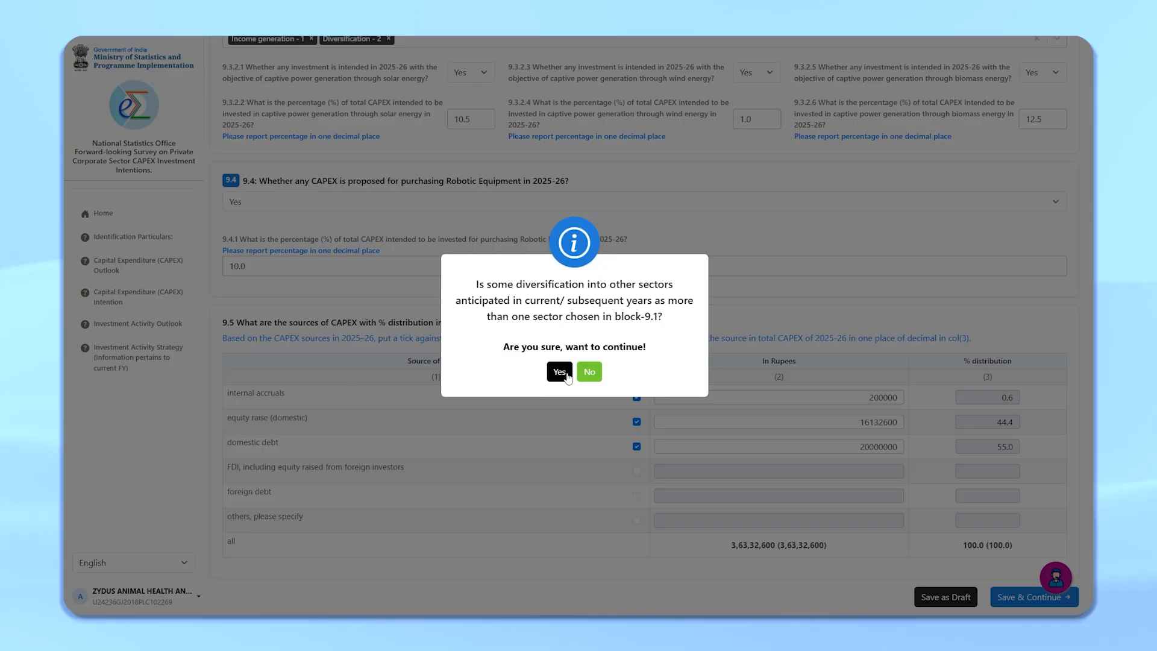
left_click(560, 372)
left_click(579, 378)
Step: Enter 123456 for dwellings new-asset purchase and 56789 for machinery intended sale in the 2026-27 table
left_click(605, 204)
type("123456")
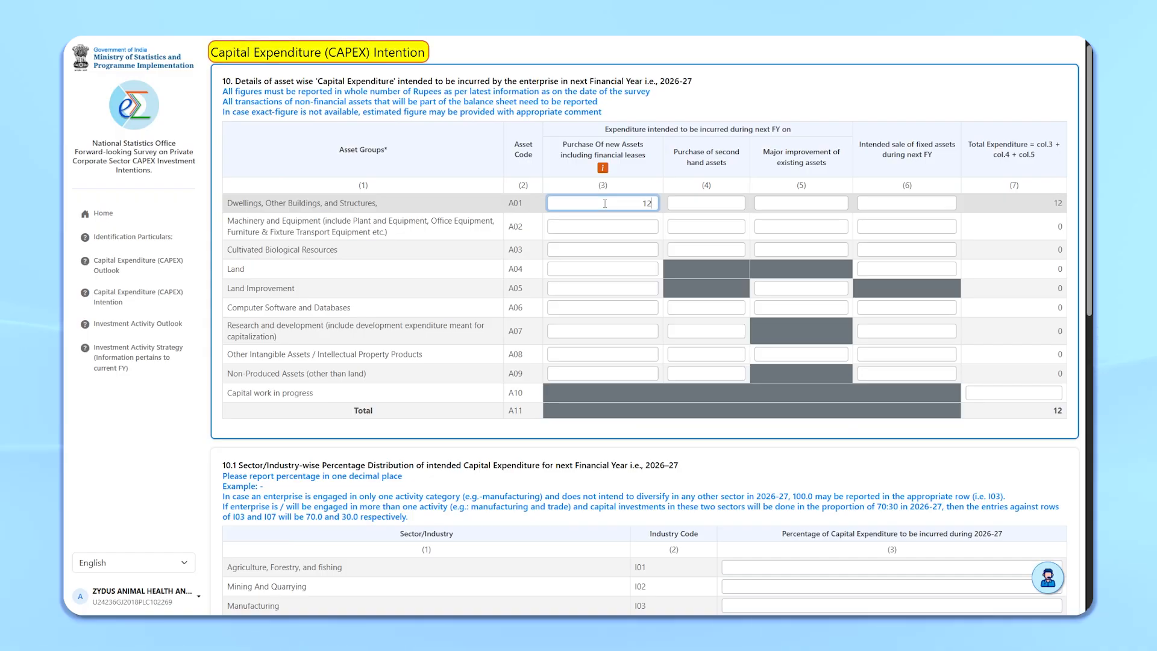
left_click(923, 226)
type("5678")
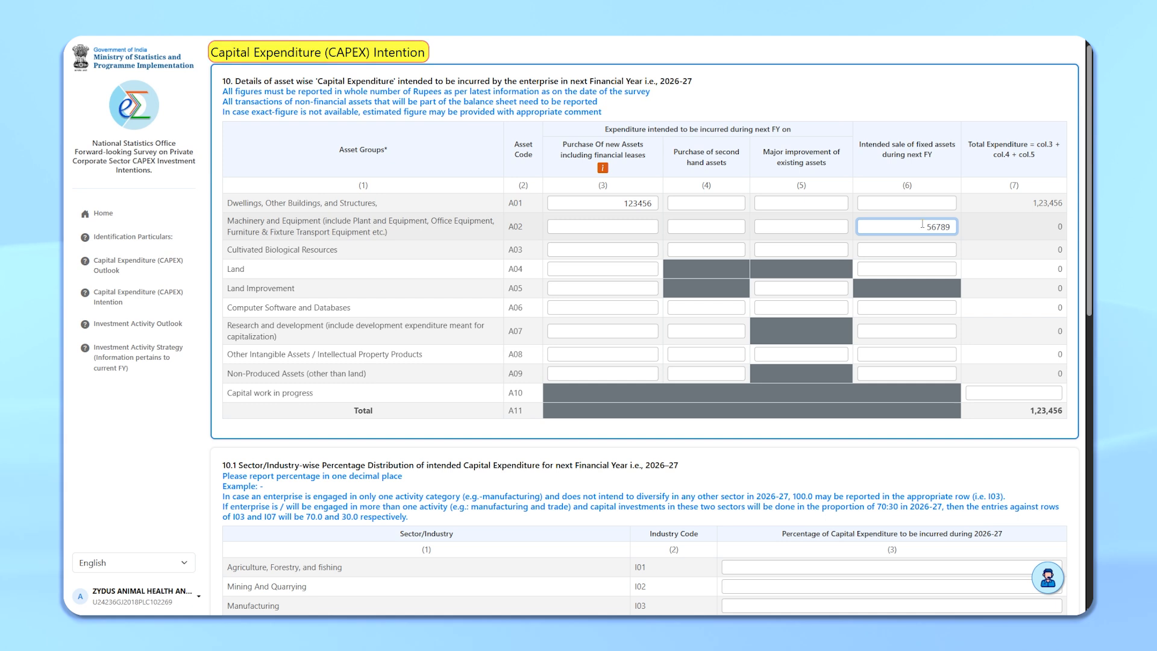
type("9")
Step: Enter 131243 as land intended sale and 42234563 as computer software new-asset purchase for 2026-27
left_click(915, 267)
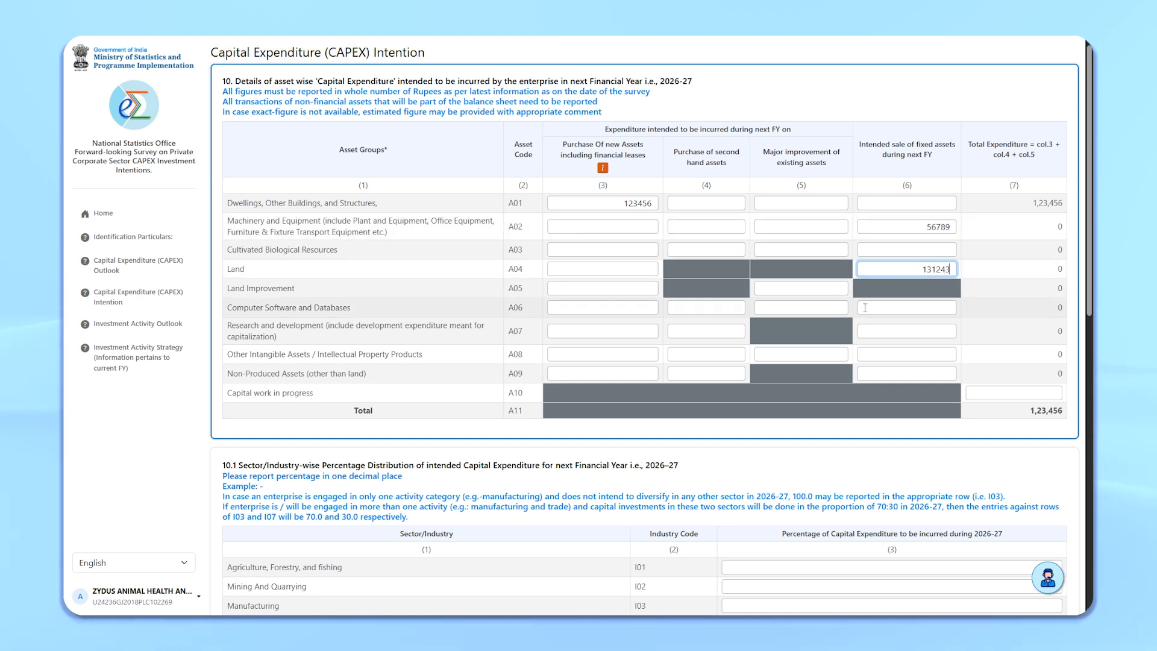
left_click(621, 308)
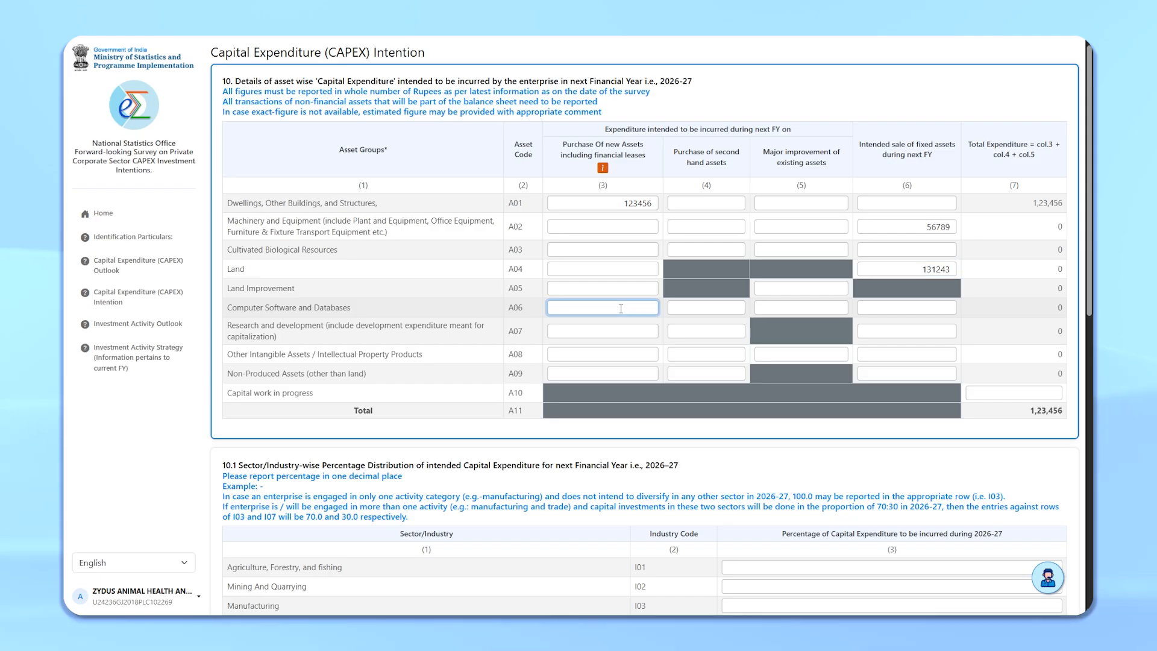
type("42234")
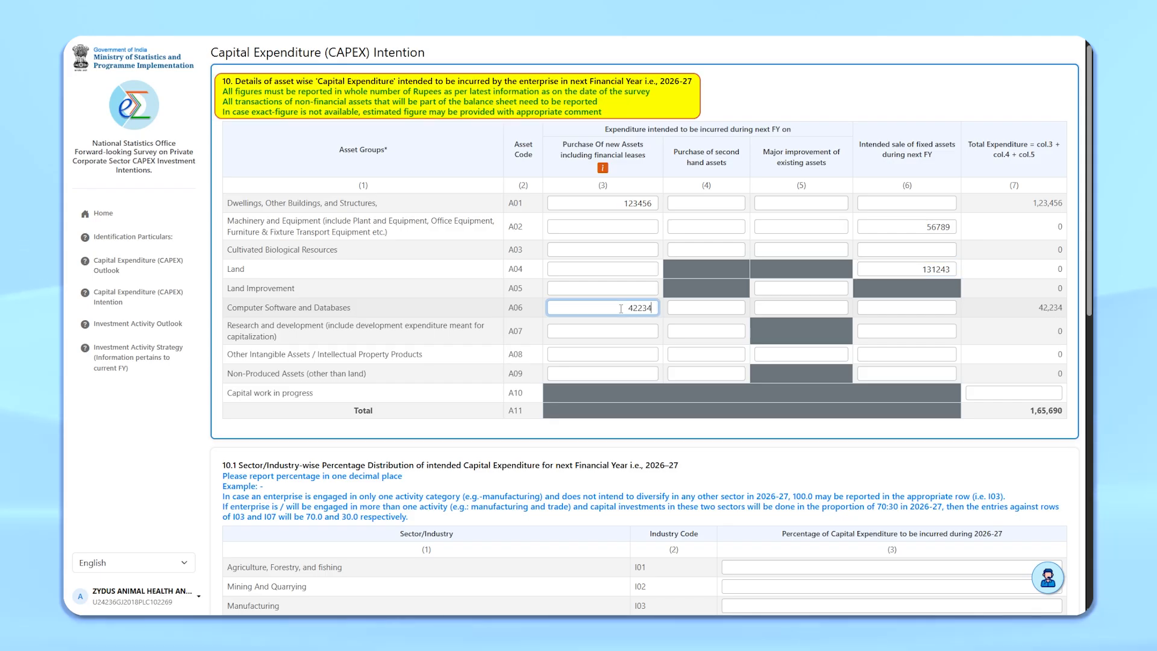
type("563")
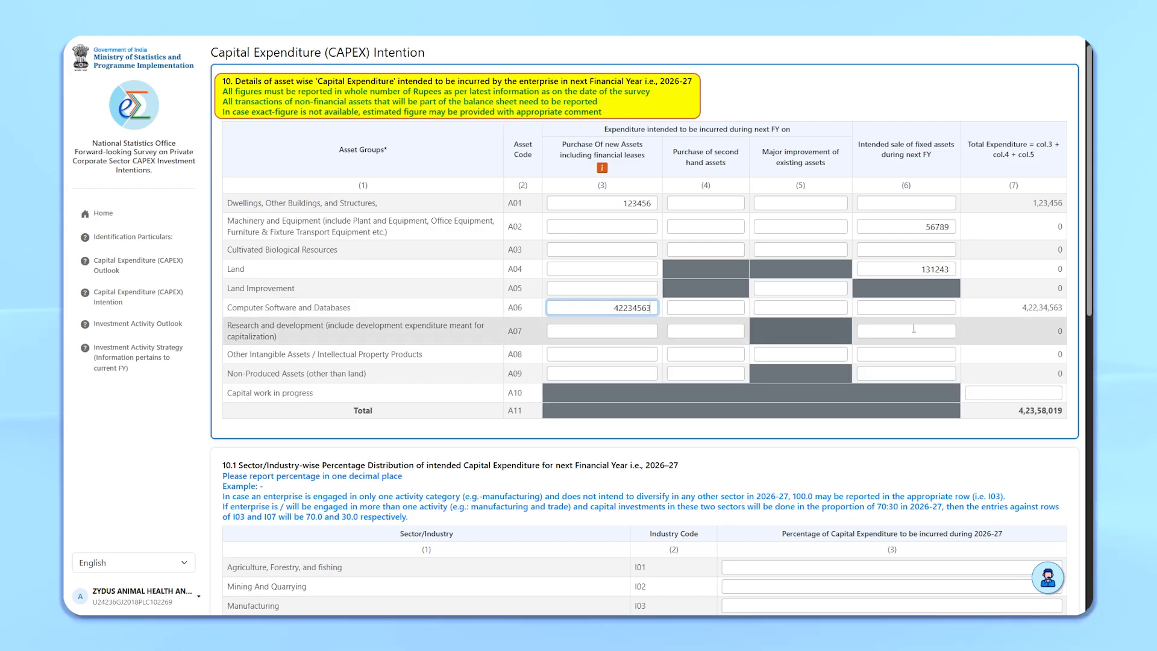
Step: Enter 1041324 as the intended sale of computer software and databases for 2026-27
left_click(916, 306)
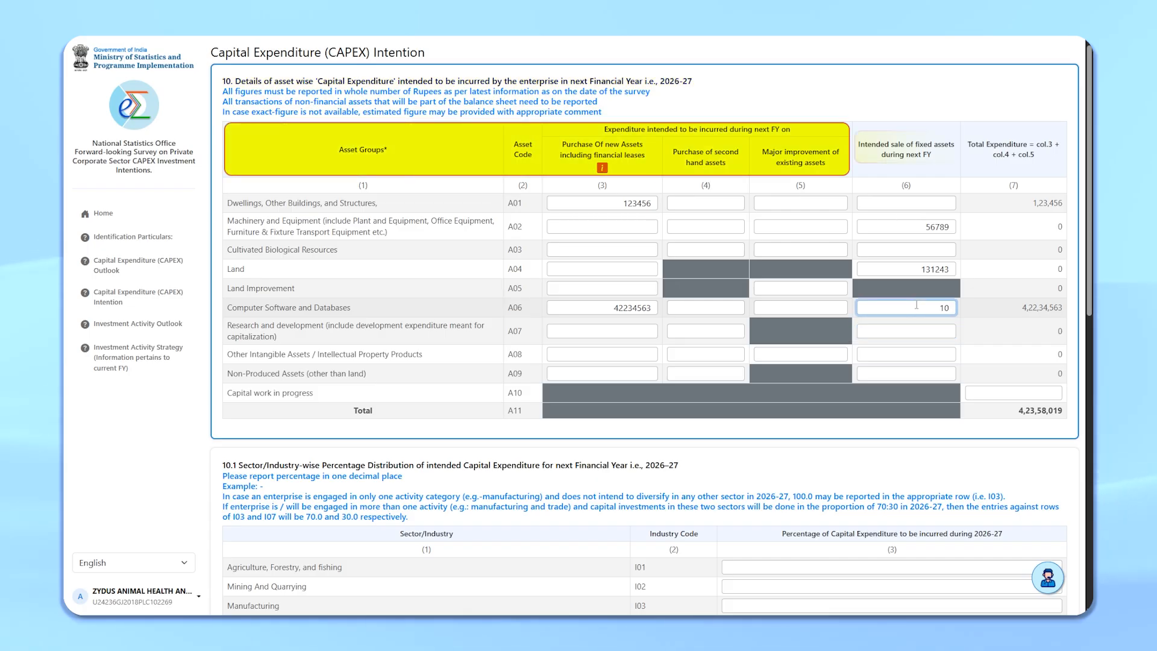
type("41324")
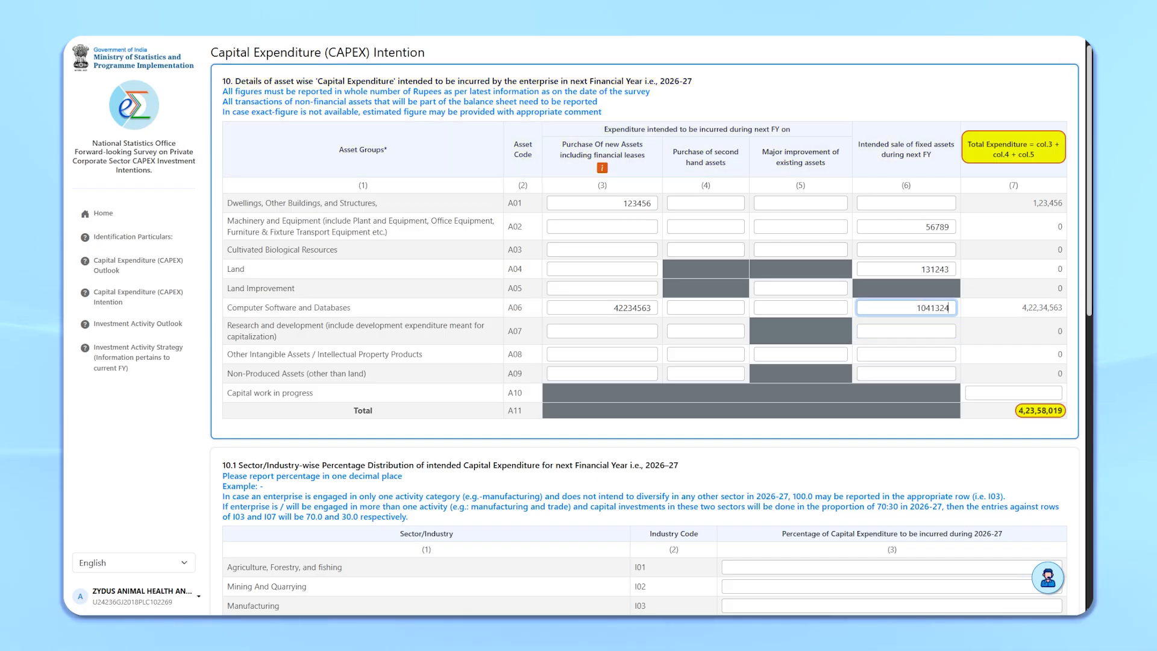
Step: Enter 78 for capital work in progress and set Manufacturing to 100 percent of intended 2026-27 CAPEX
left_click(992, 393)
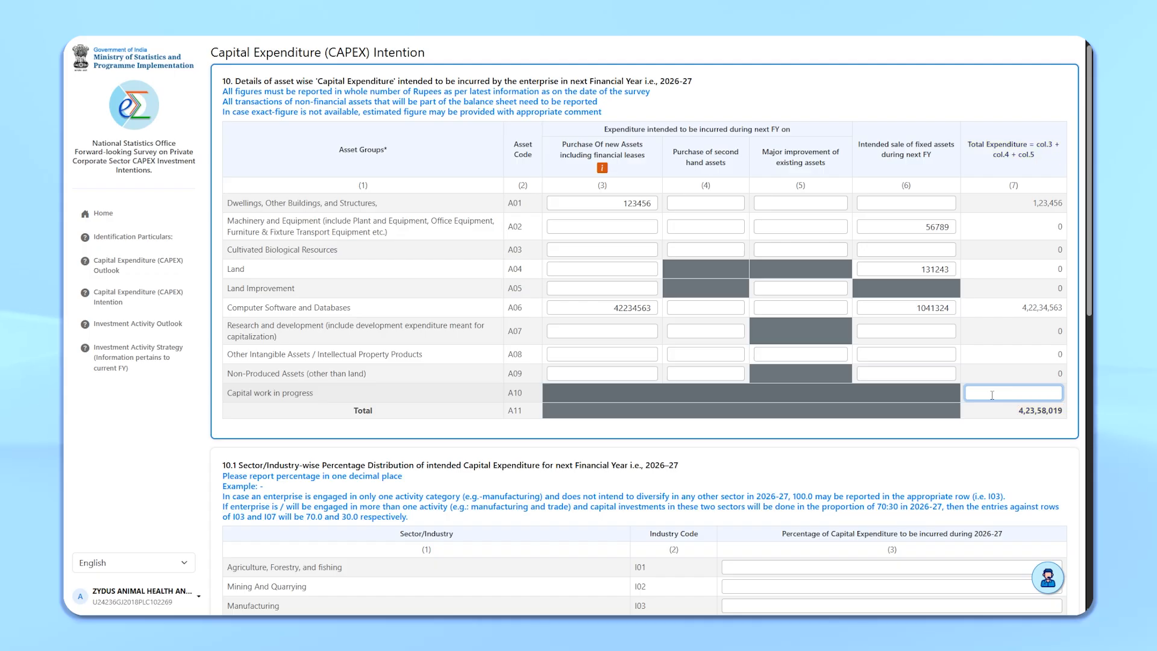
type("78")
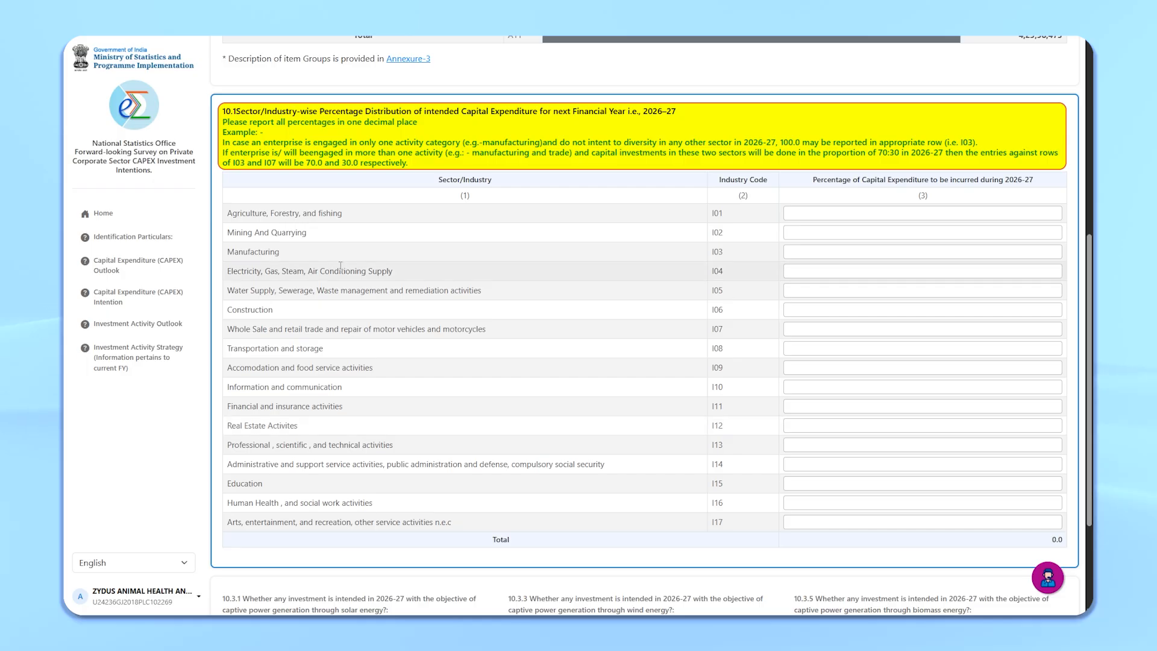
left_click(1036, 252)
type("100")
Step: Answer No to intended captive power generation through solar, wind and biomass energy in 2026-27
scroll(713, 437, "down", 3)
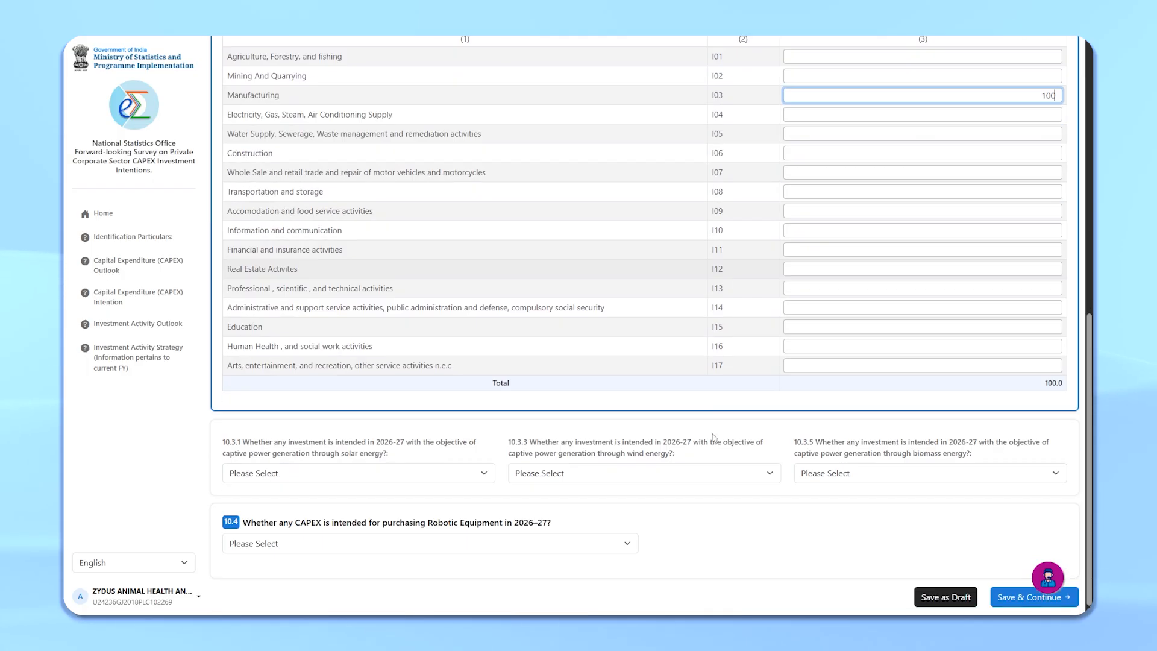
left_click(416, 475)
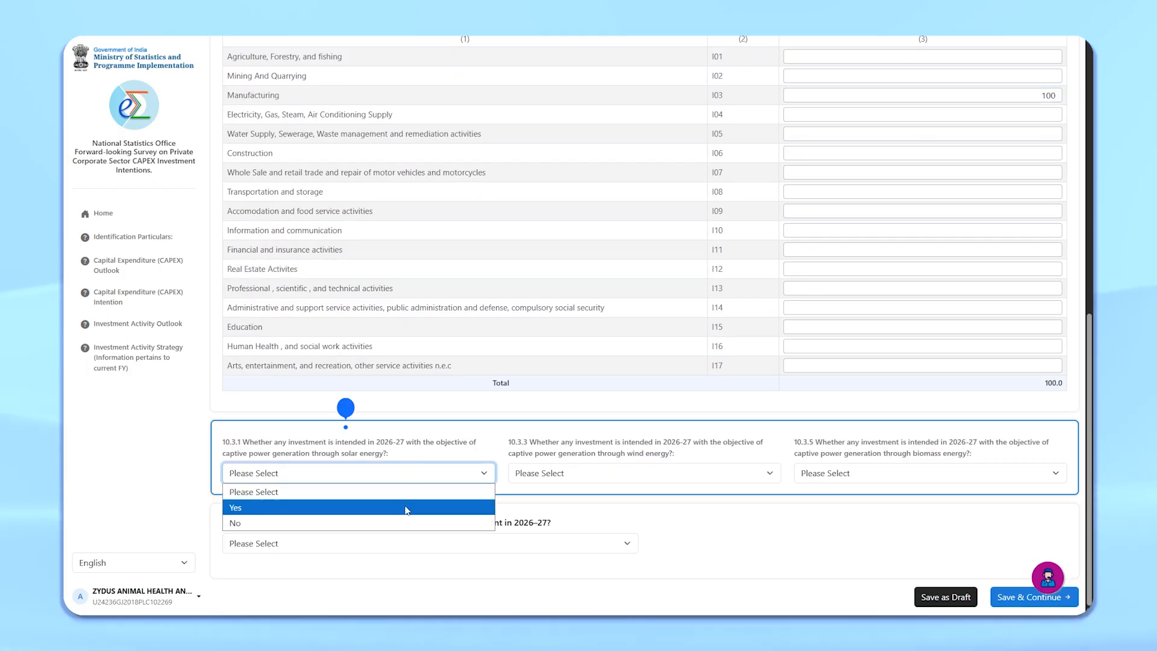
left_click(241, 523)
left_click(644, 473)
left_click(542, 523)
left_click(930, 473)
left_click(824, 522)
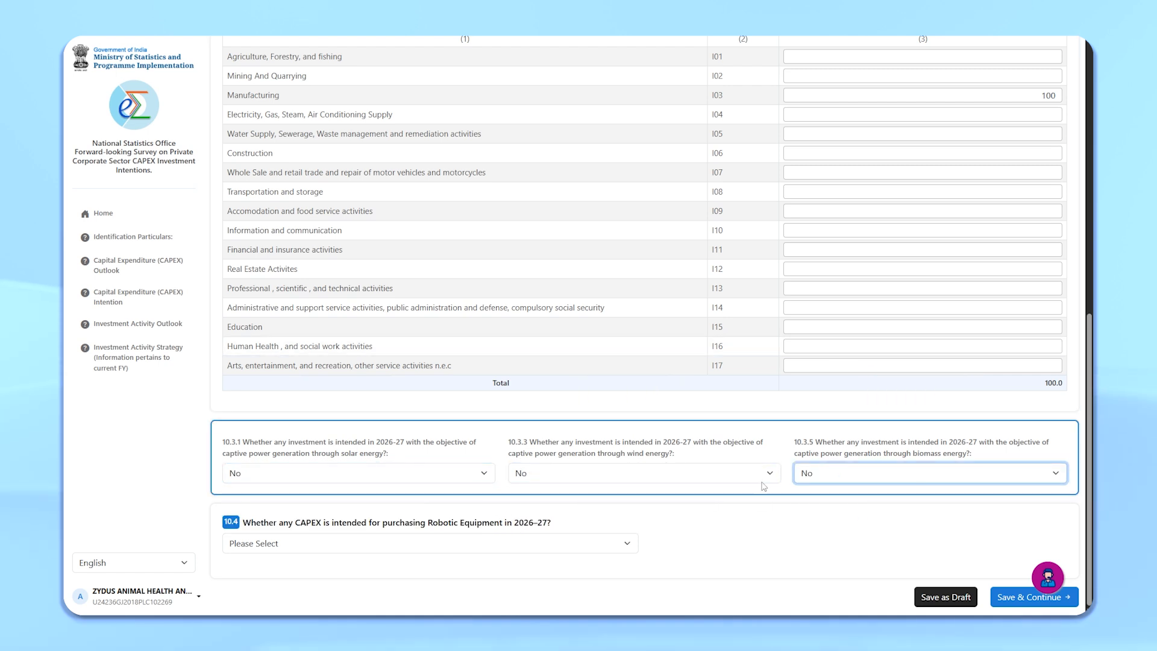
Step: Answer Yes to robotic equipment CAPEX with 30 percent of total CAPEX, and save the section
left_click(614, 543)
left_click(382, 510)
scroll(386, 520, "down", 1)
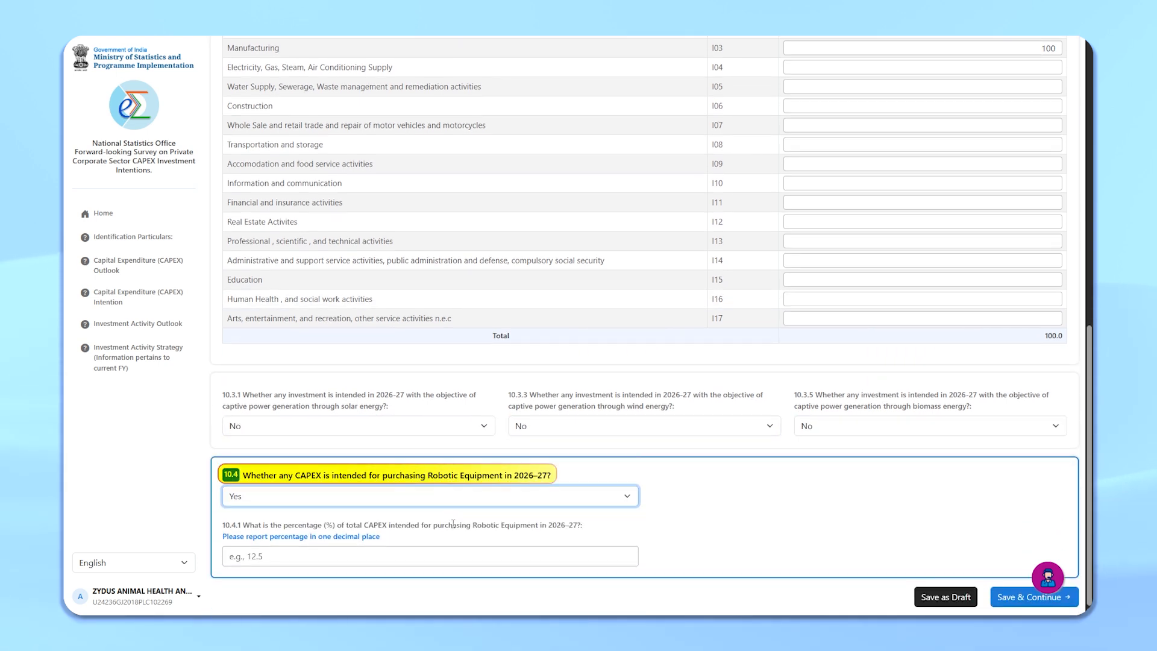
left_click(467, 555)
type("30")
left_click(945, 597)
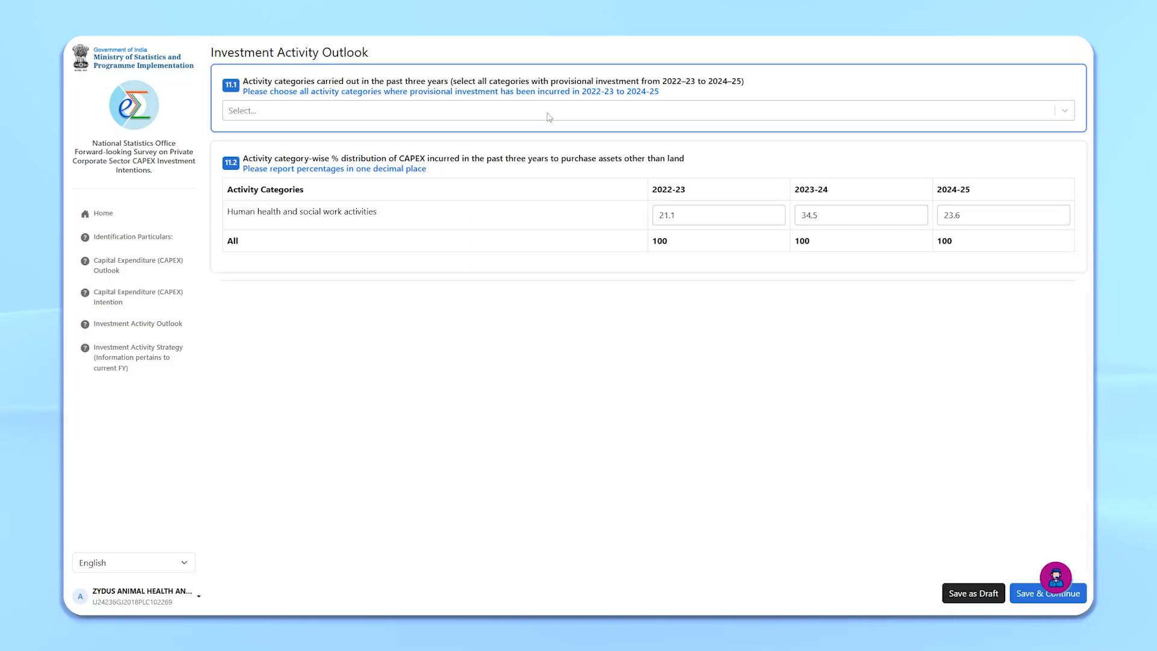
Step: Select Human health and social work activities and Manufacturing as past activity categories, then save and continue
left_click(548, 114)
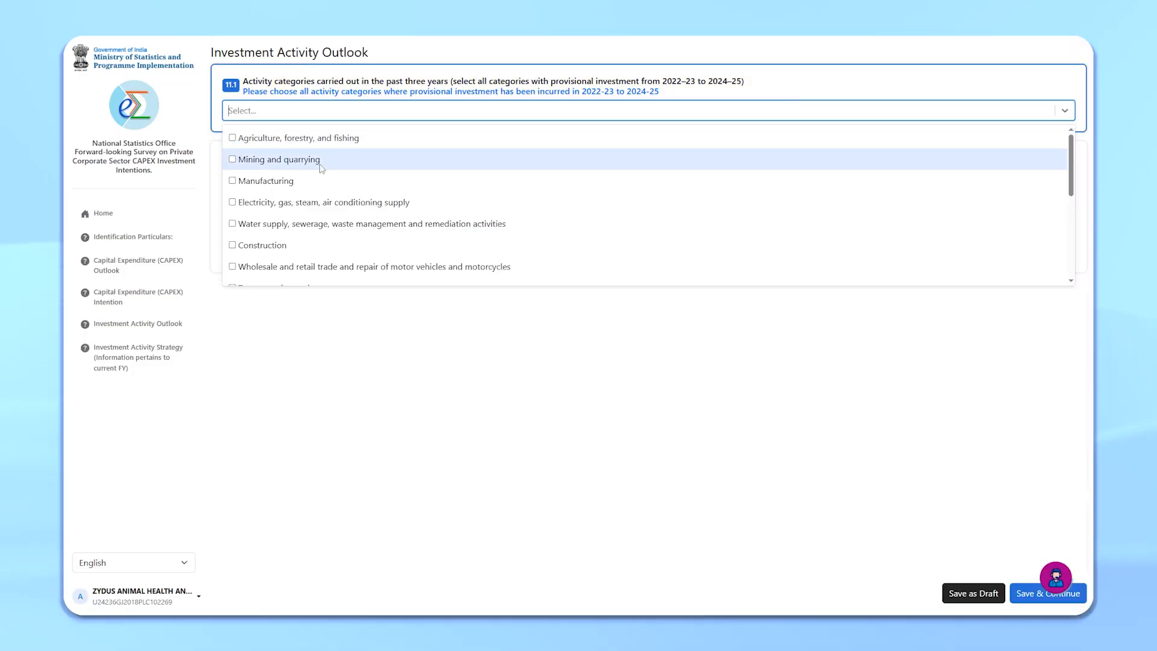
scroll(313, 177, "down", 1)
scroll(313, 176, "down", 3)
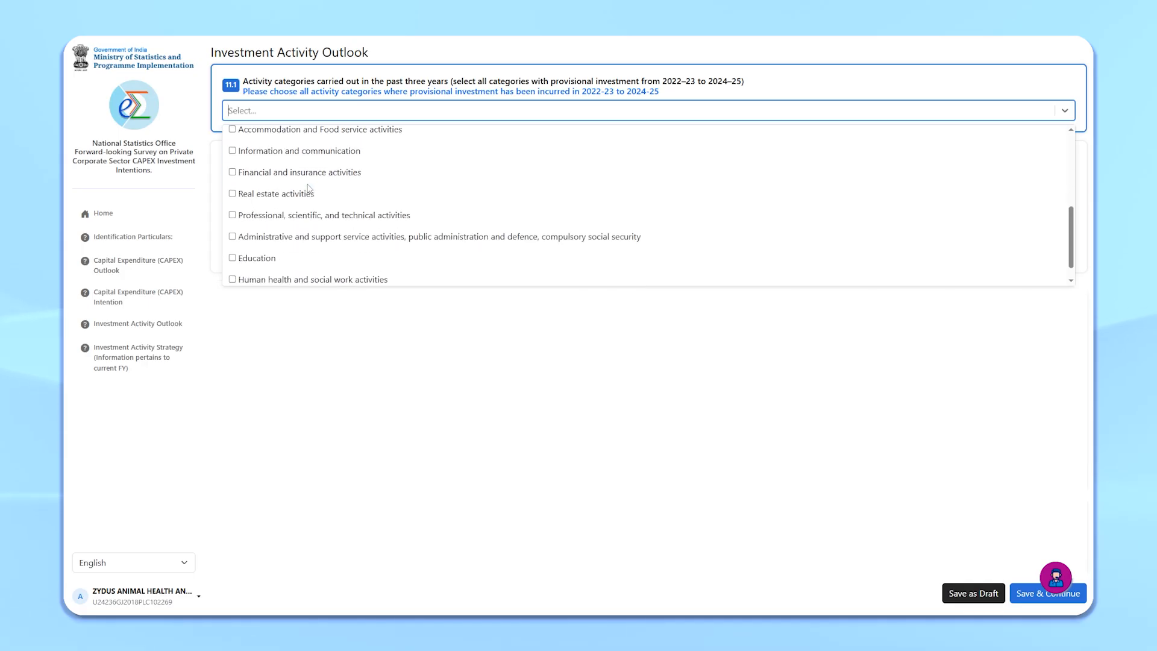
scroll(310, 188, "up", 5)
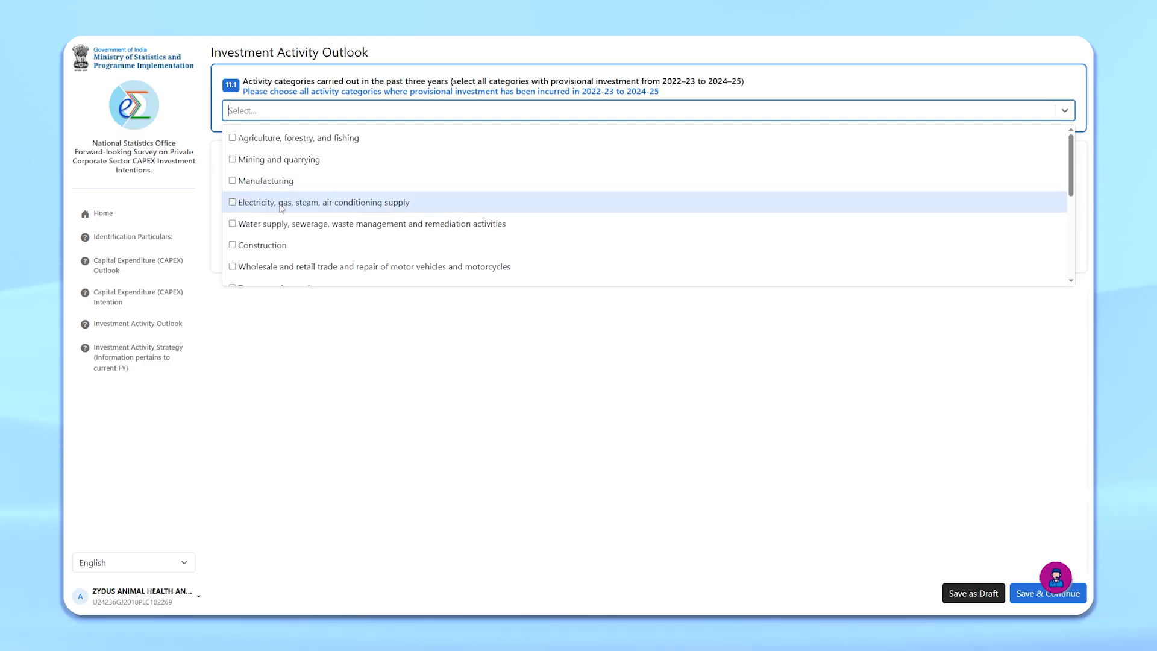
scroll(281, 208, "down", 3)
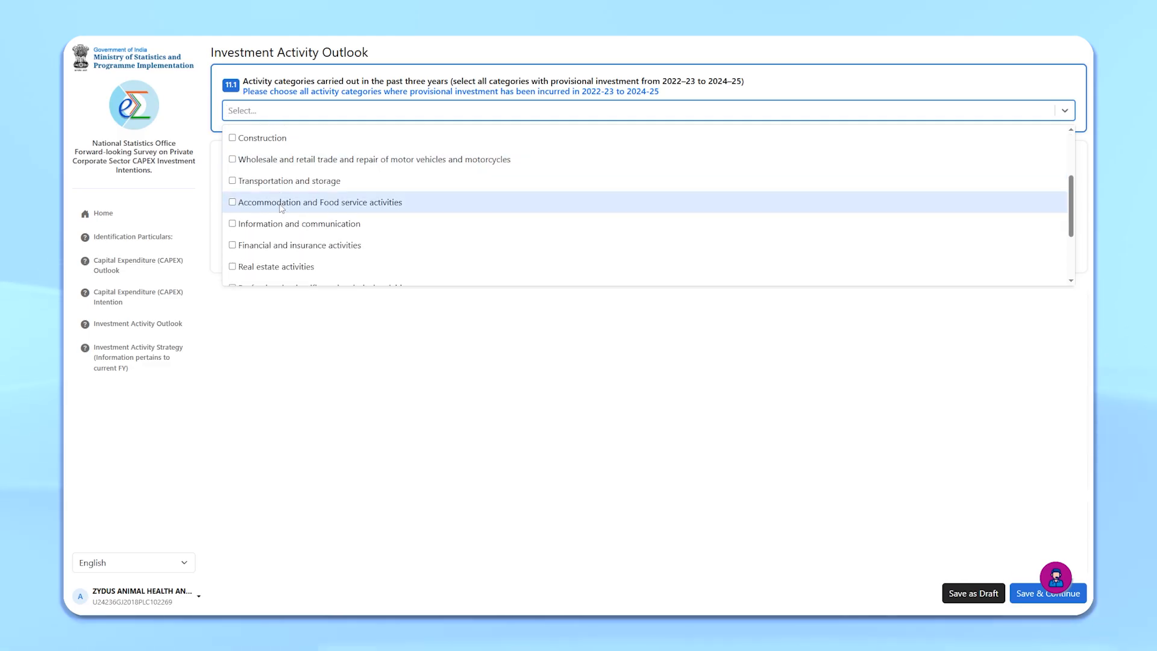
scroll(280, 208, "down", 3)
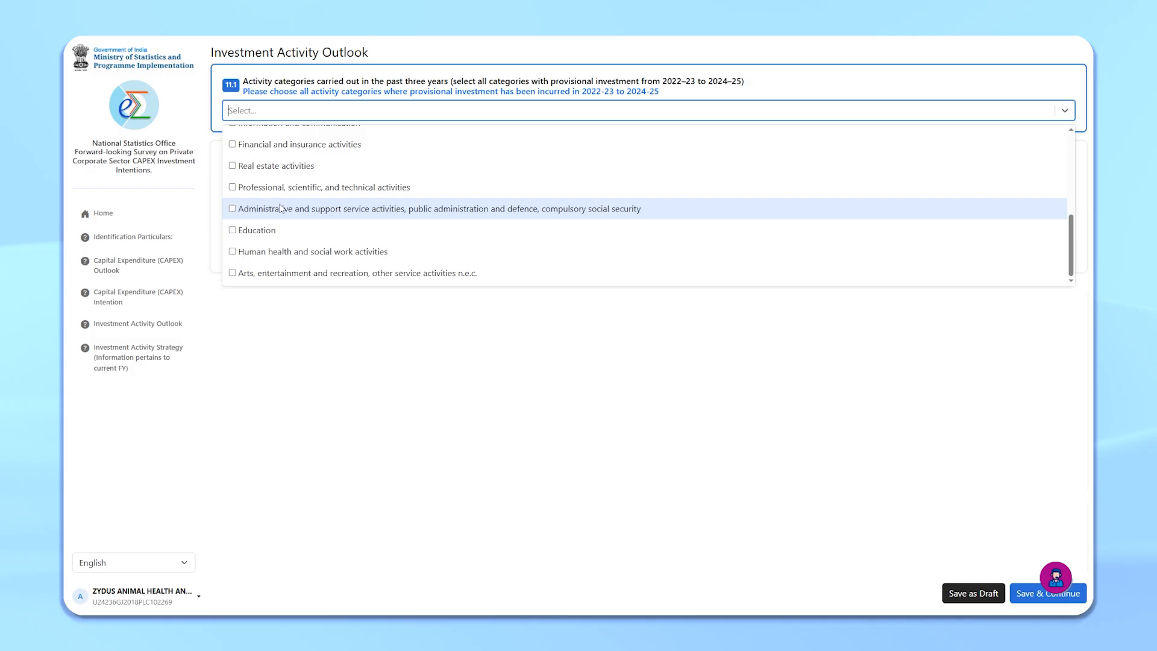
left_click(265, 251)
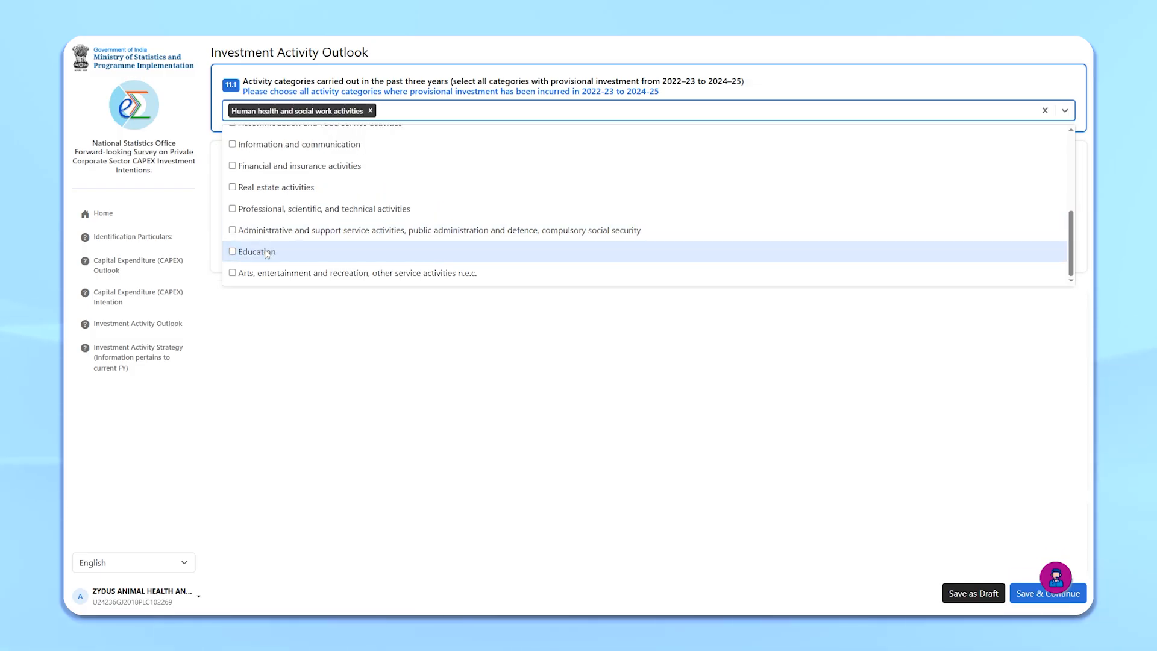
left_click(416, 111)
left_click(414, 109)
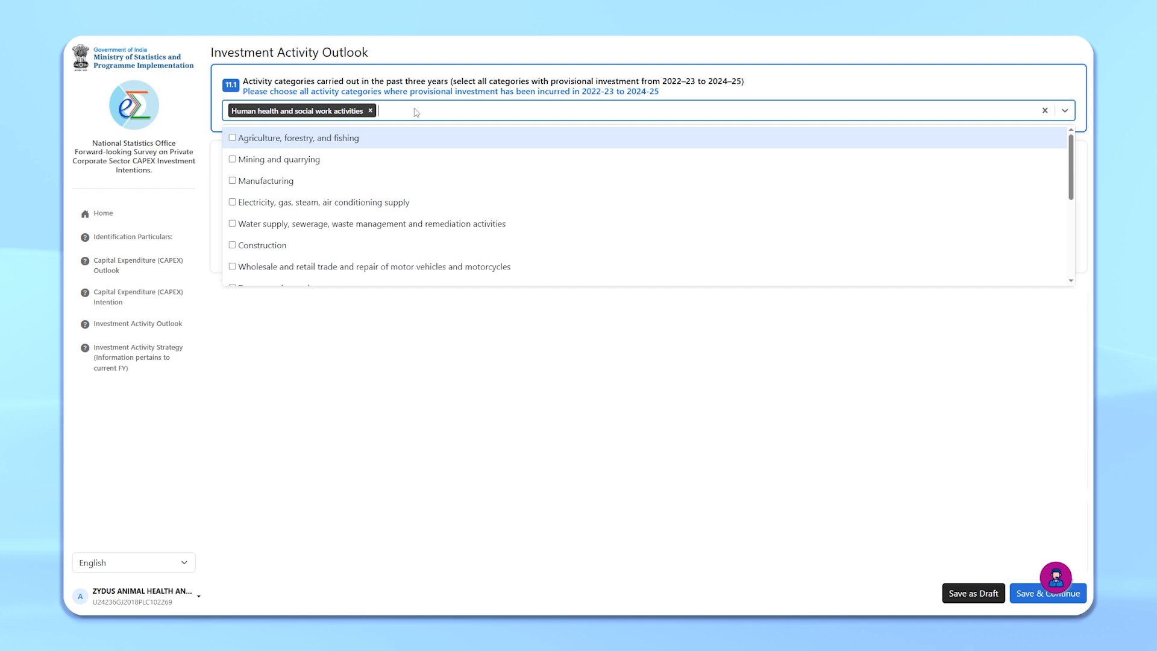
left_click(290, 181)
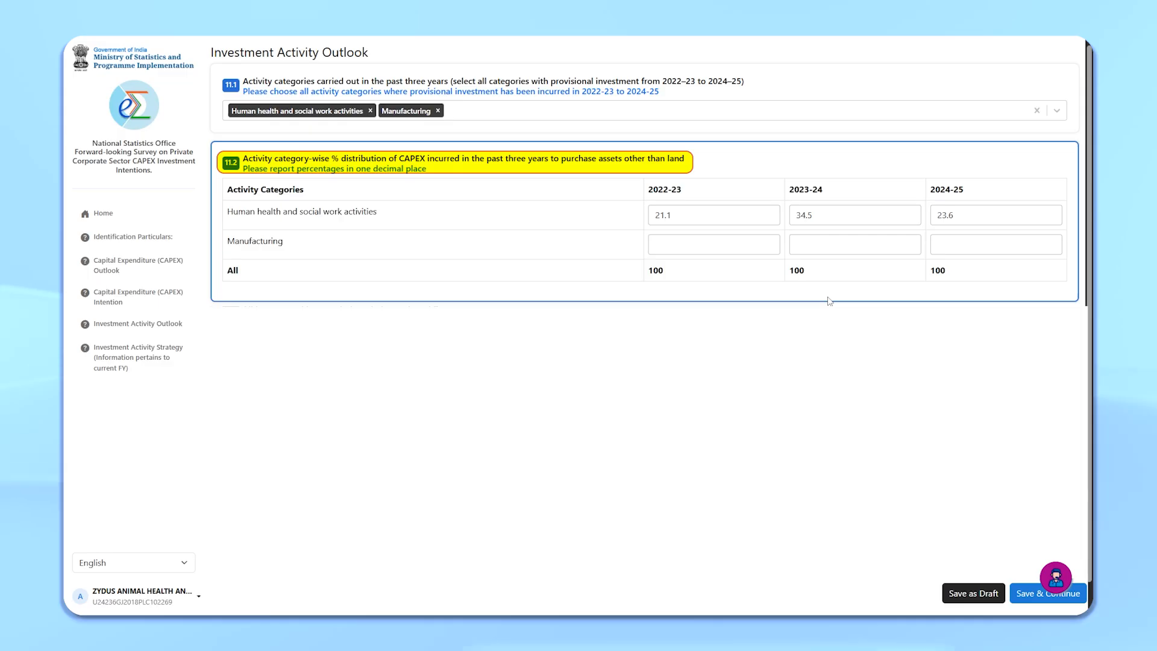
left_click(1023, 594)
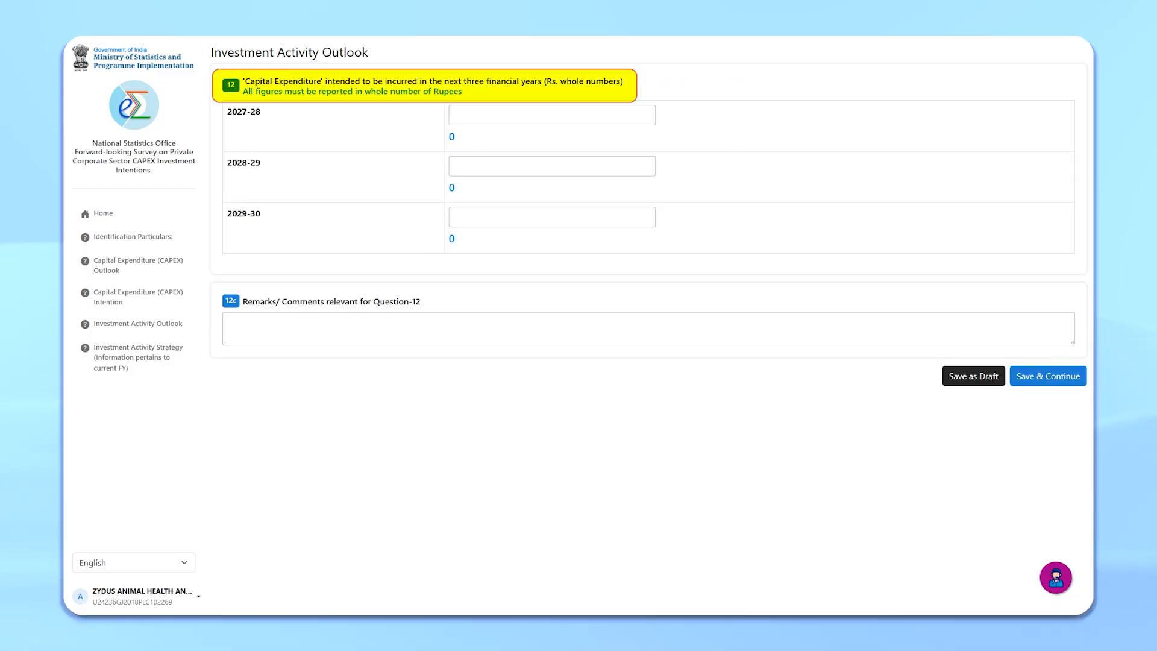
Step: Enter intended CAPEX of 12323 for 2027-28, 45678 for 2028-29 and 78912 for 2029-30
left_click(498, 123)
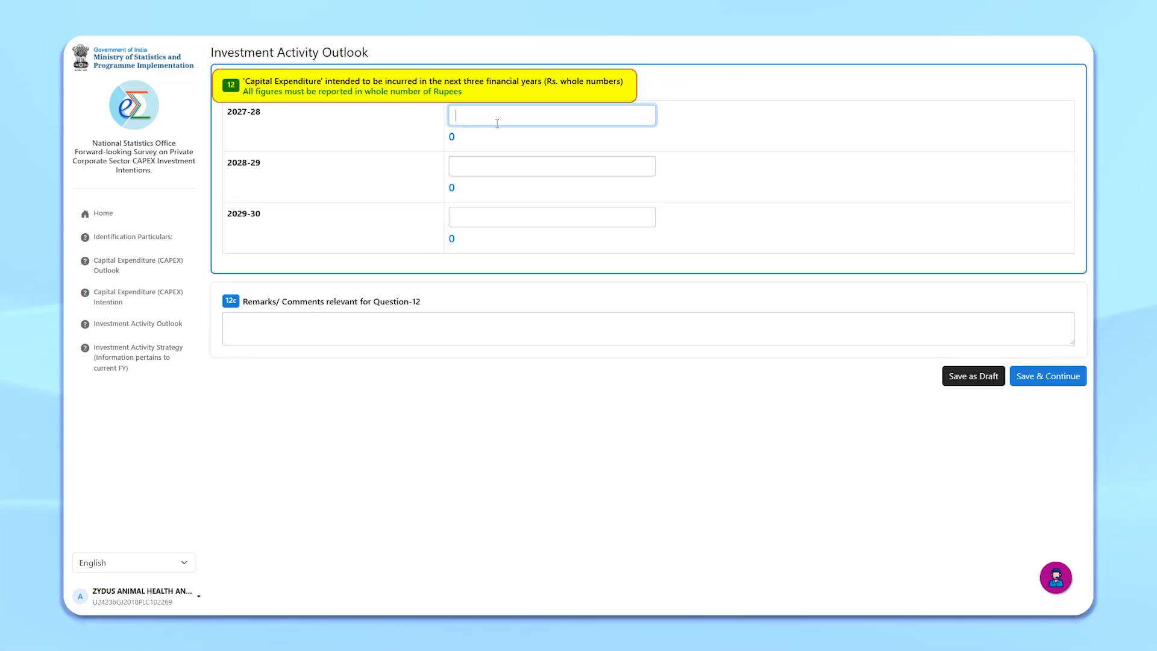
type("12323")
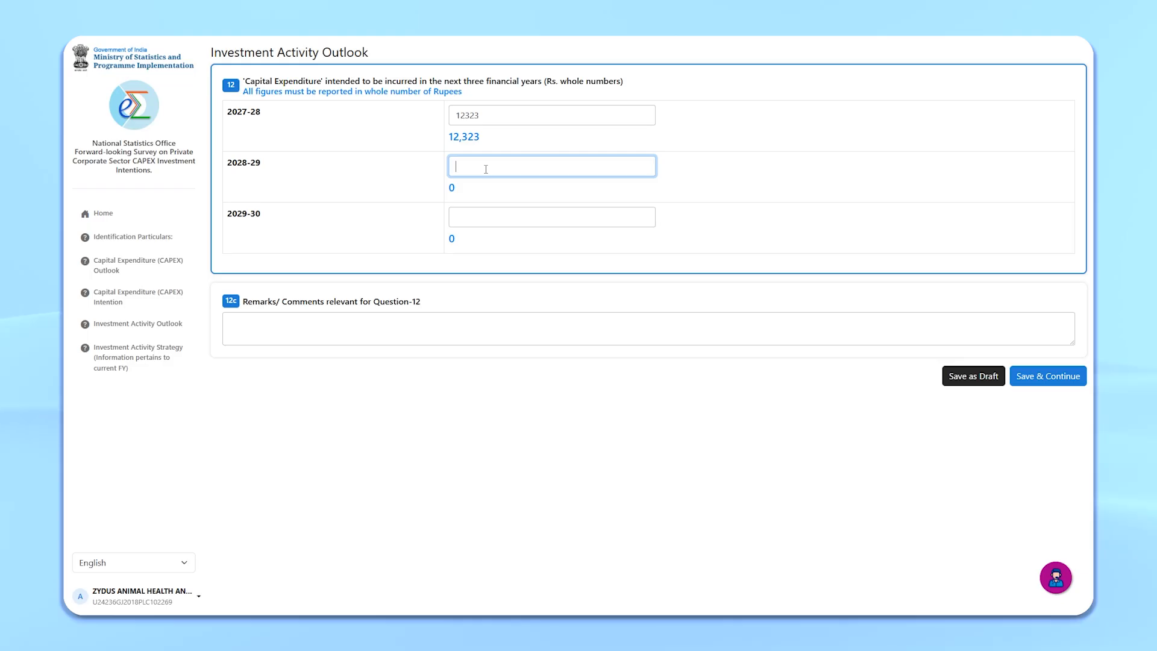
type("45678")
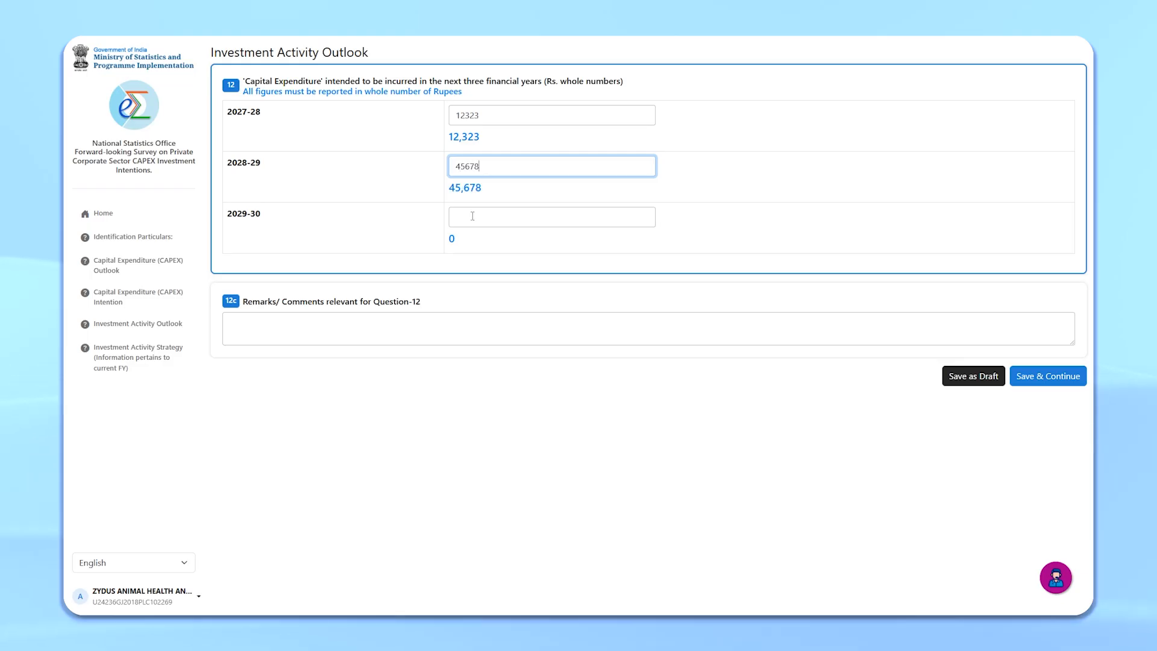
left_click(472, 216)
type("78912")
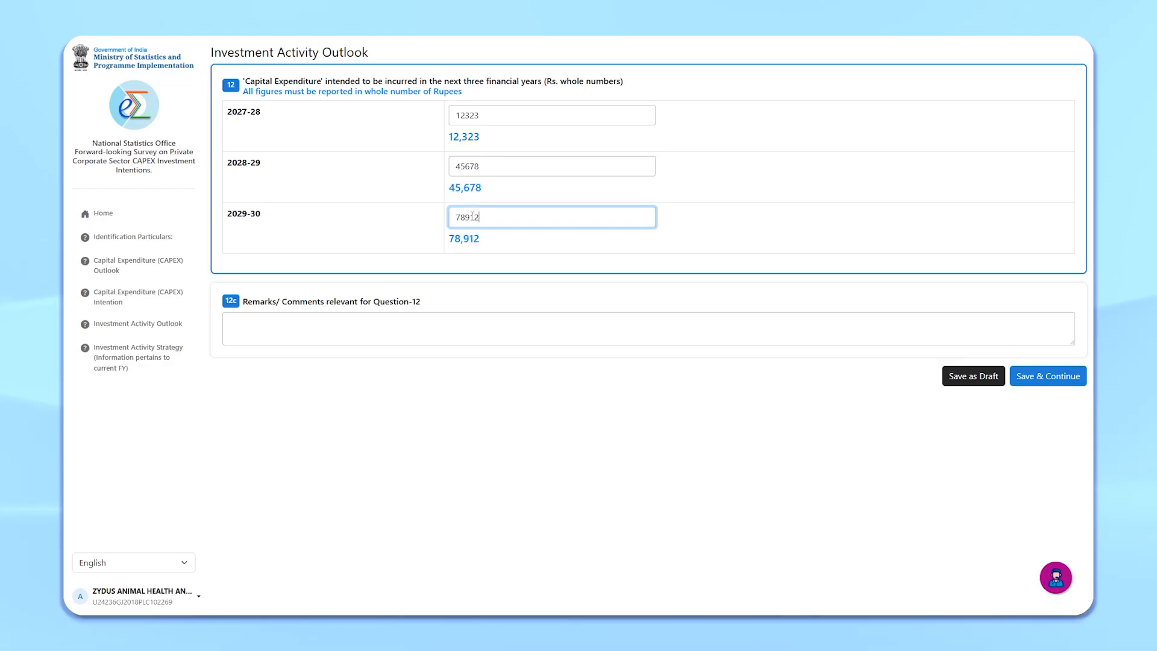
Step: Fill the Question-12 remarks with the Lorem Ipsum dummy text and save and continue
left_click(410, 316)
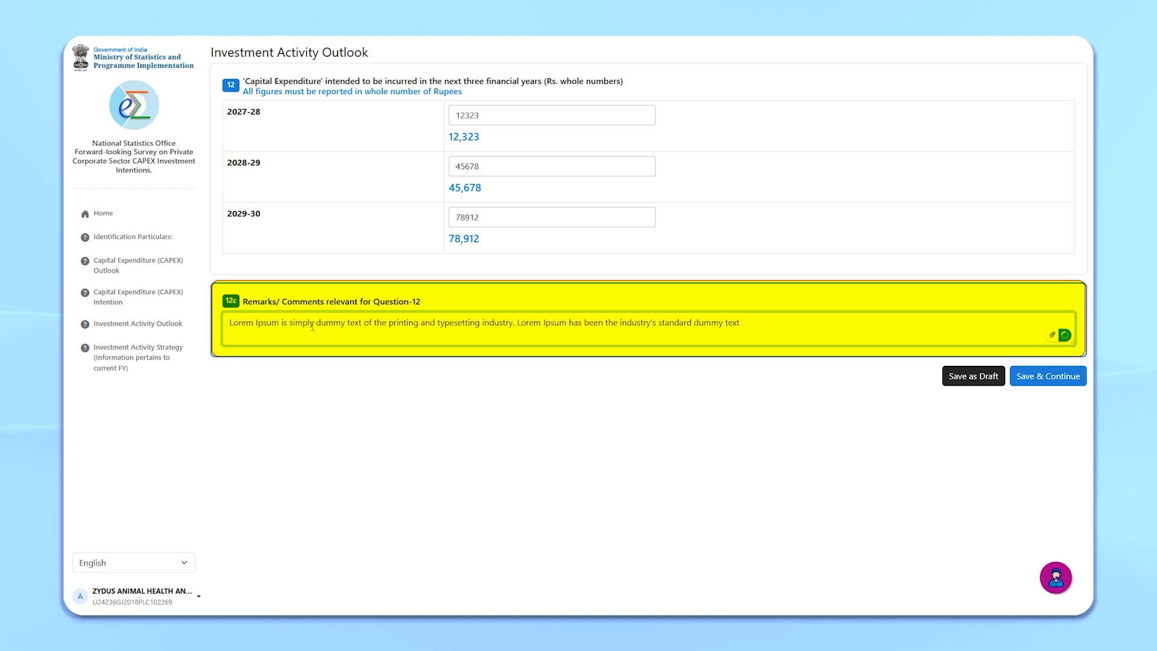
left_click(1032, 375)
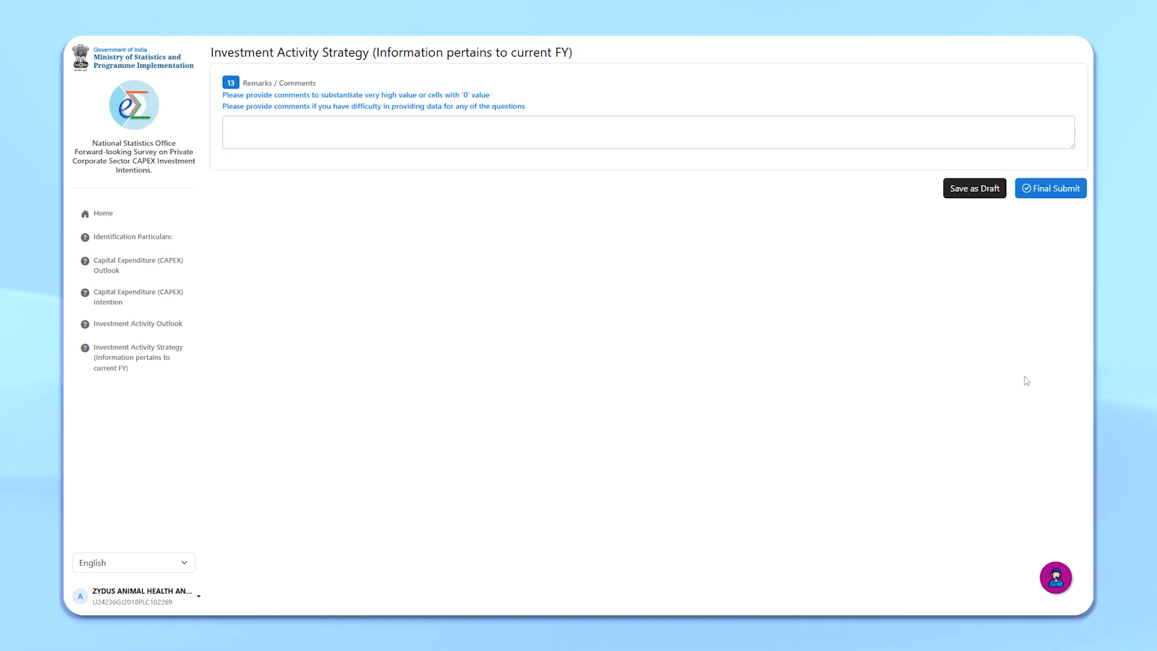
Step: Paste the Lorem Ipsum dummy text into the Question-13 remarks, ending it with a full stop
left_click(342, 118)
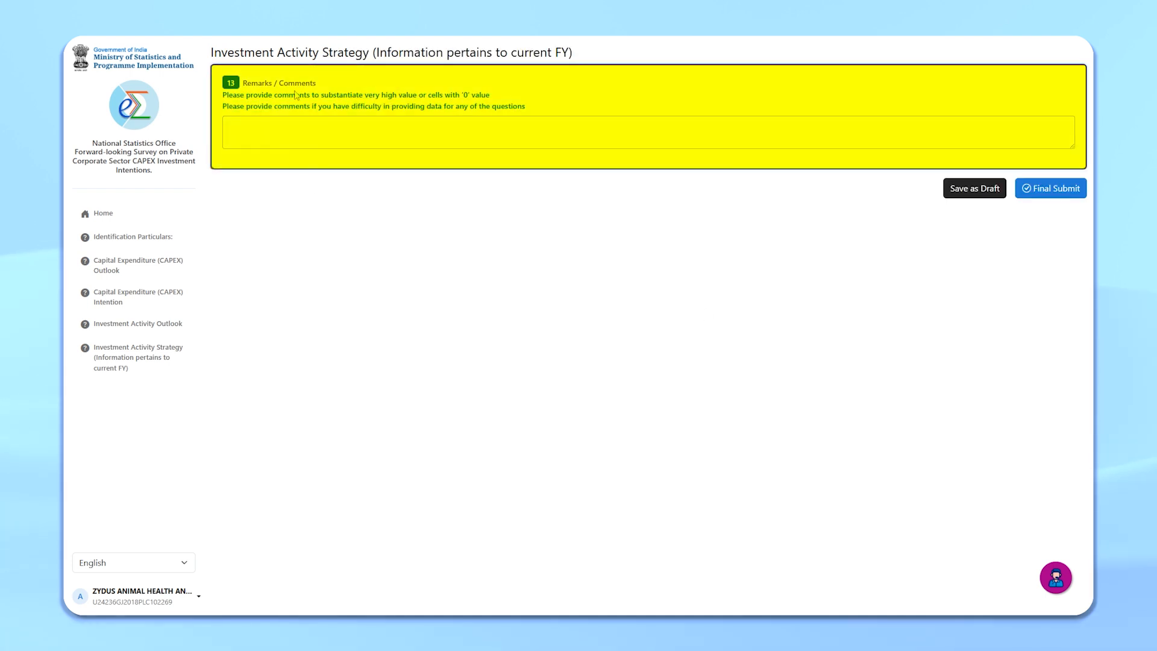
left_click(369, 130)
type("Lorem Ipsum is simply dummy text of the printing and typesetting industry. Lorem Ipsum has been the industry's standard dummy text")
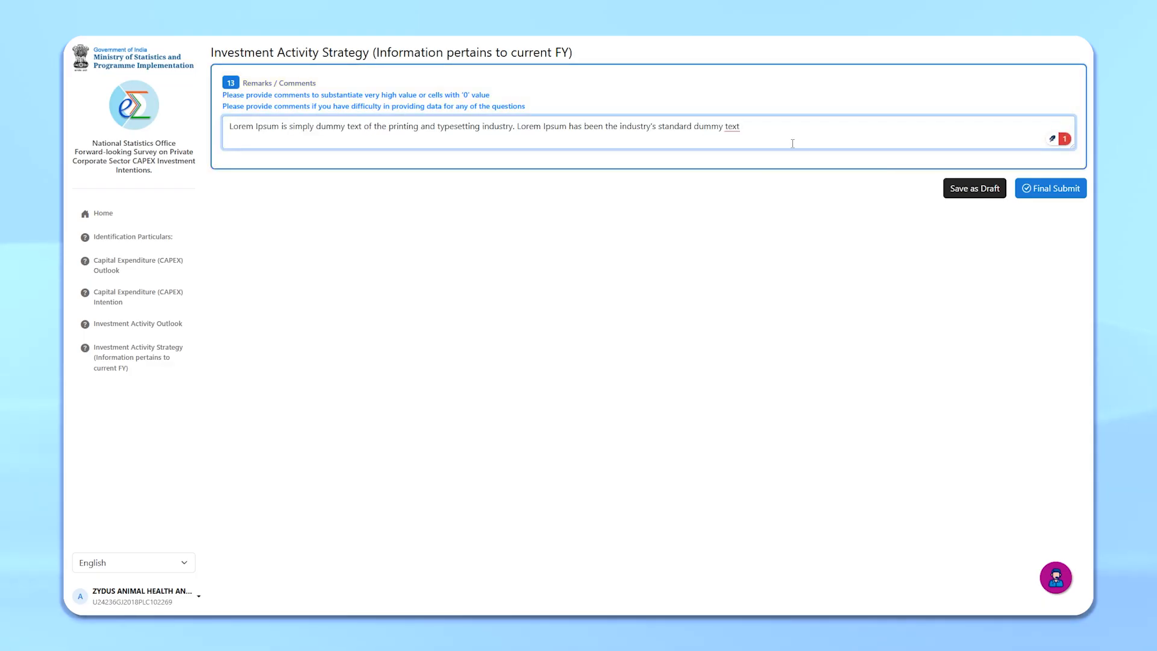
type(".")
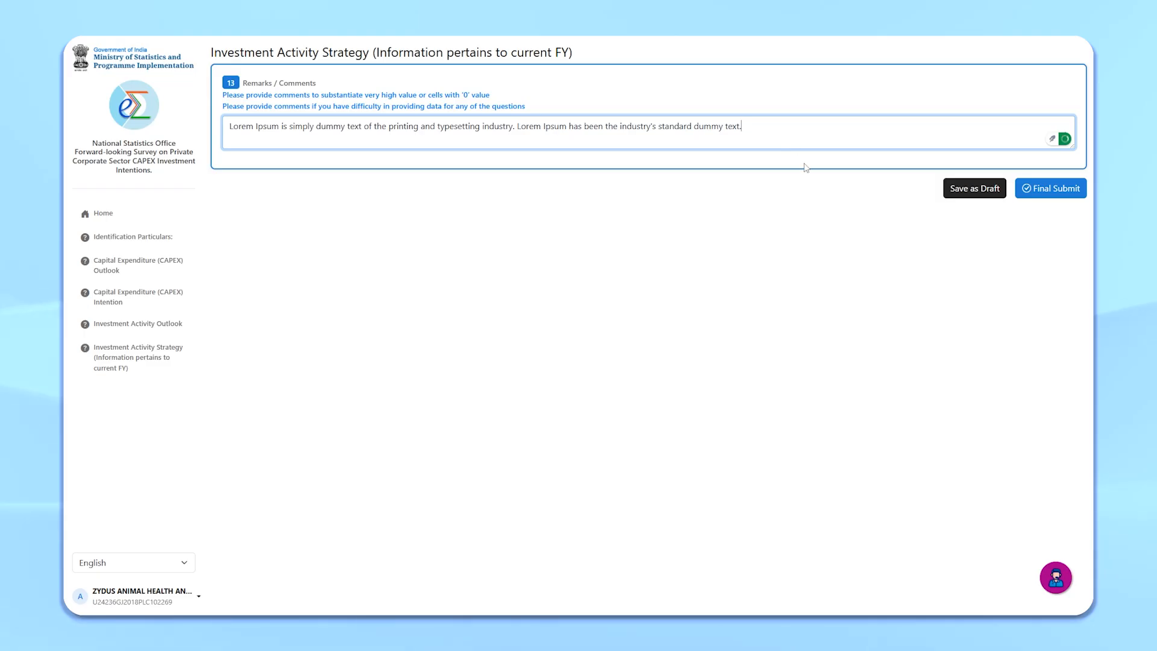
left_click(963, 200)
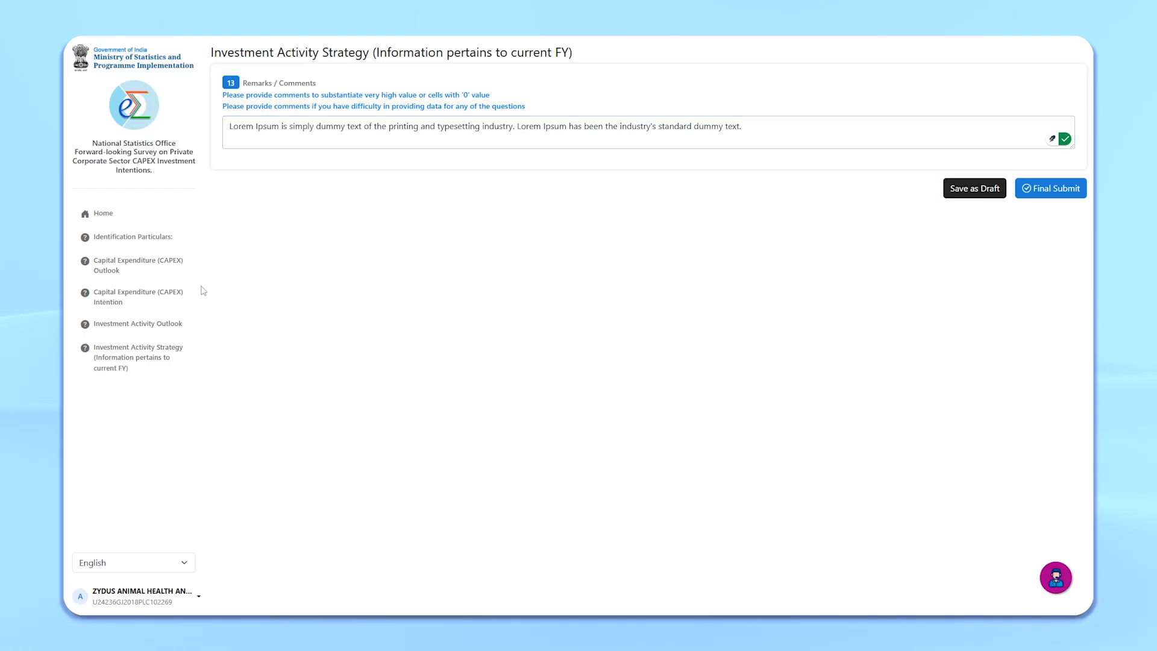
Step: Start the final submission and preview the filled form before closing the print preview
left_click(1047, 190)
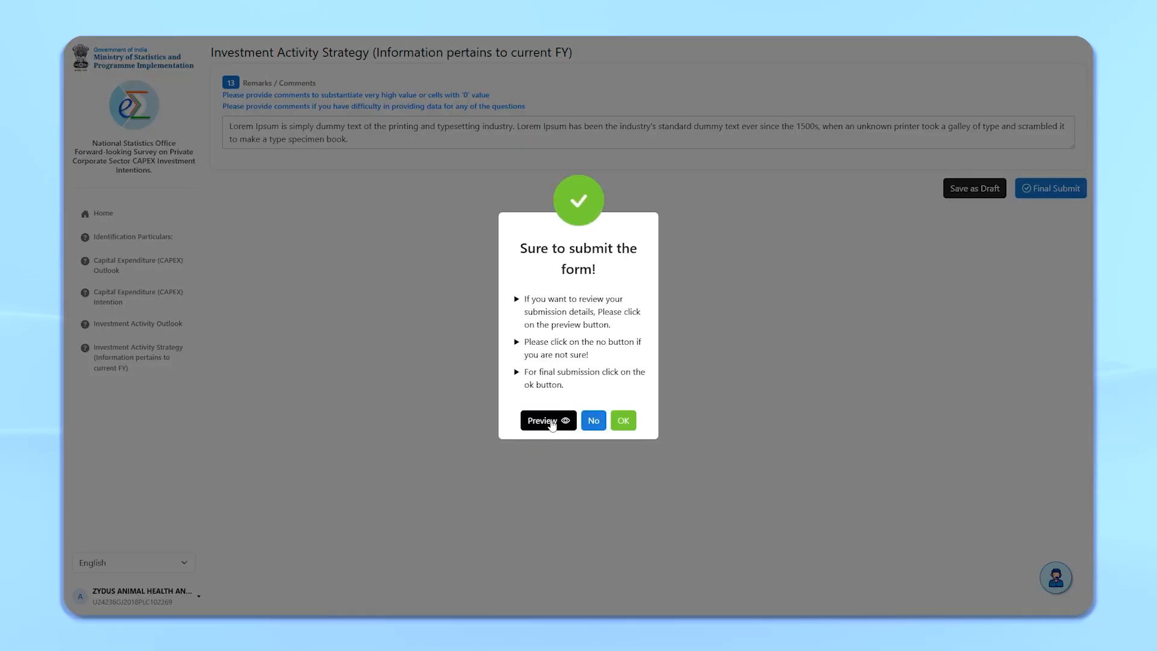
left_click(549, 421)
scroll(594, 290, "down", 20)
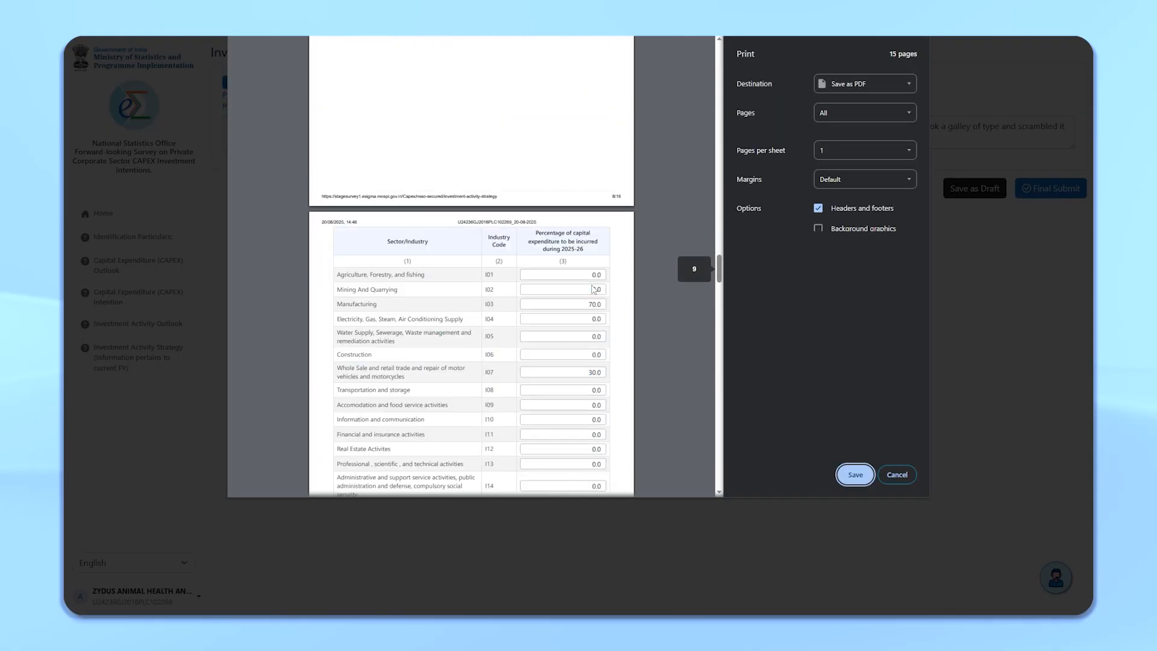
scroll(593, 290, "down", 20)
left_click(897, 474)
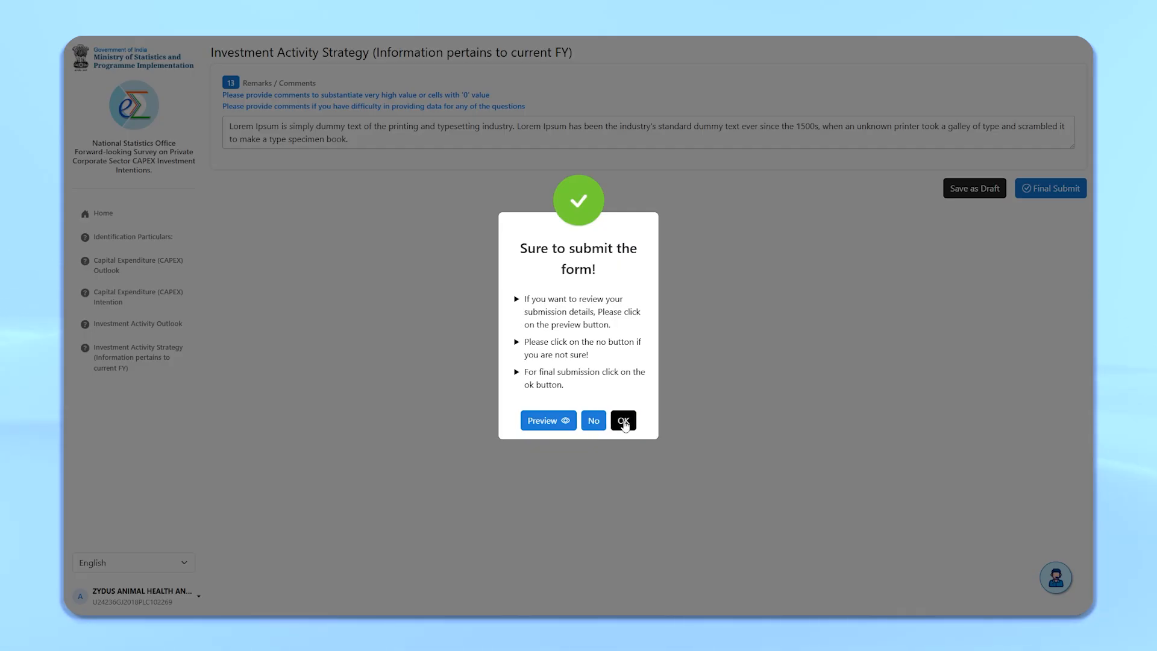
Step: Confirm the final submission and download the acknowledgement
left_click(624, 422)
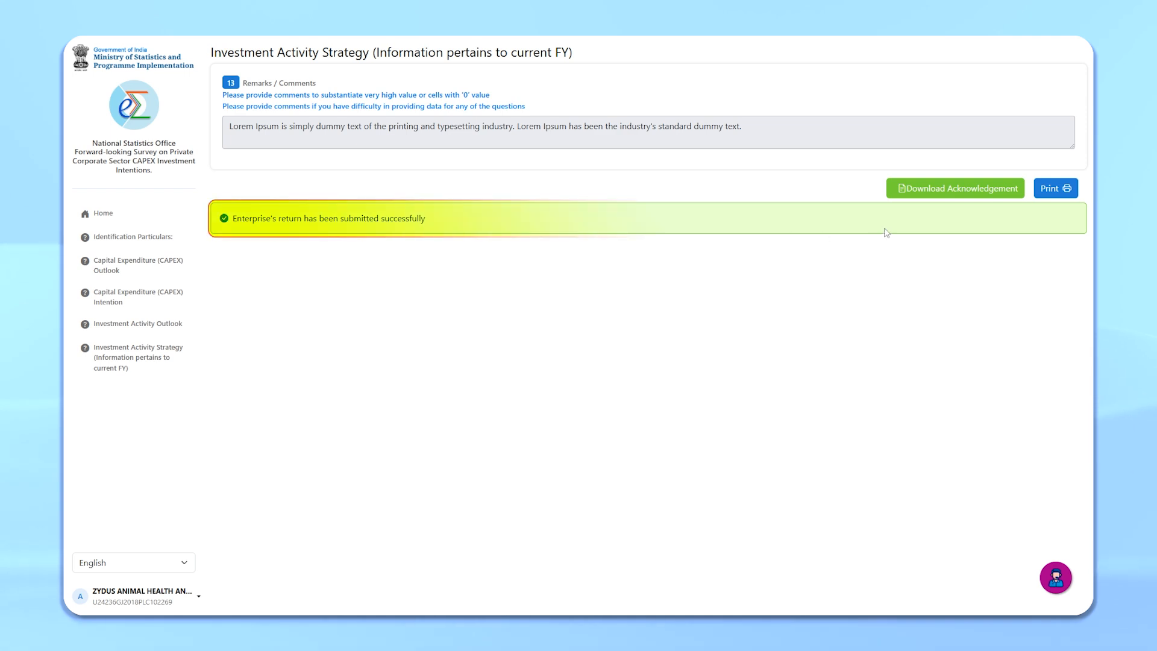
left_click(967, 190)
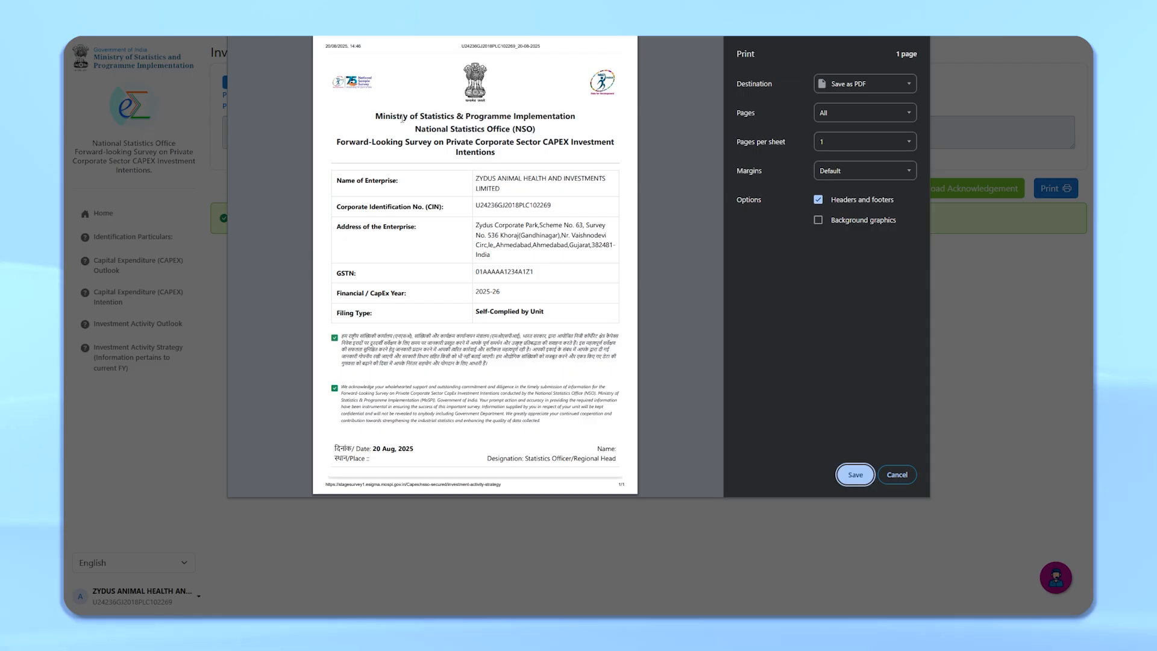